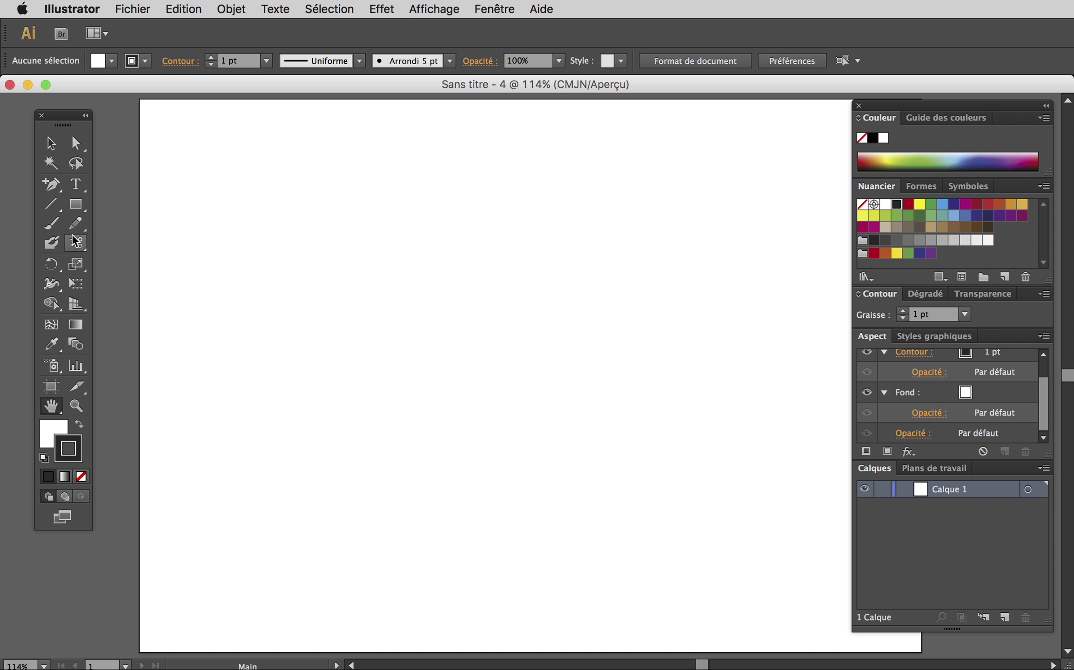
Draw a rectangle about 110 by 56 mm near the top-left of the artboard.
{"action": "left_click", "coordinate": [76, 204]}
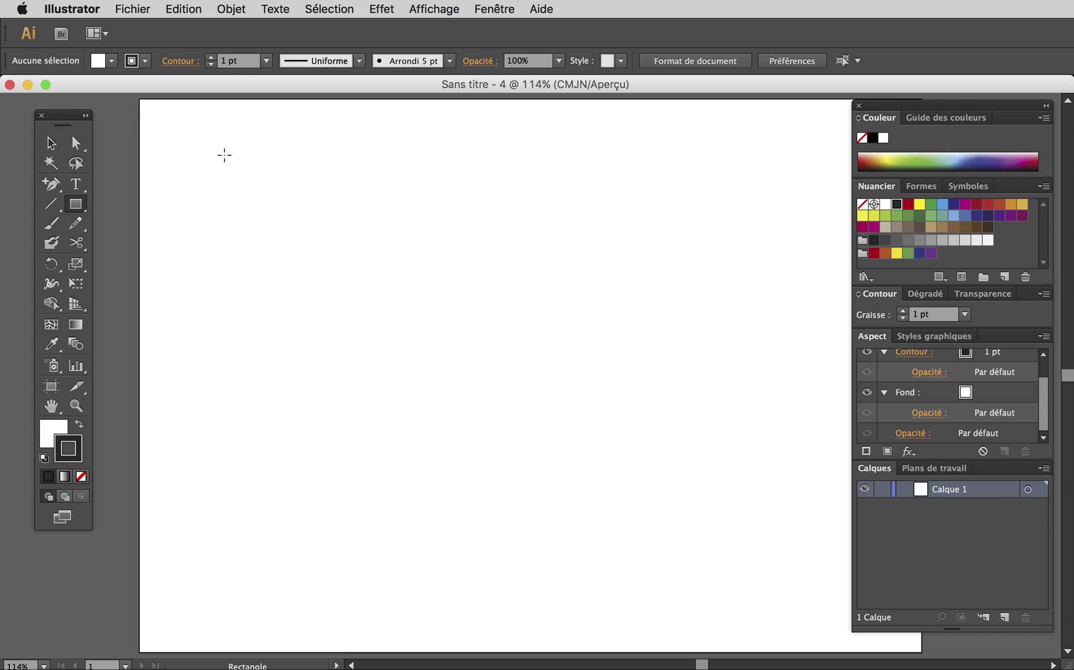
{"action": "left_click_drag", "start_coordinate": [224, 155], "coordinate": [516, 304]}
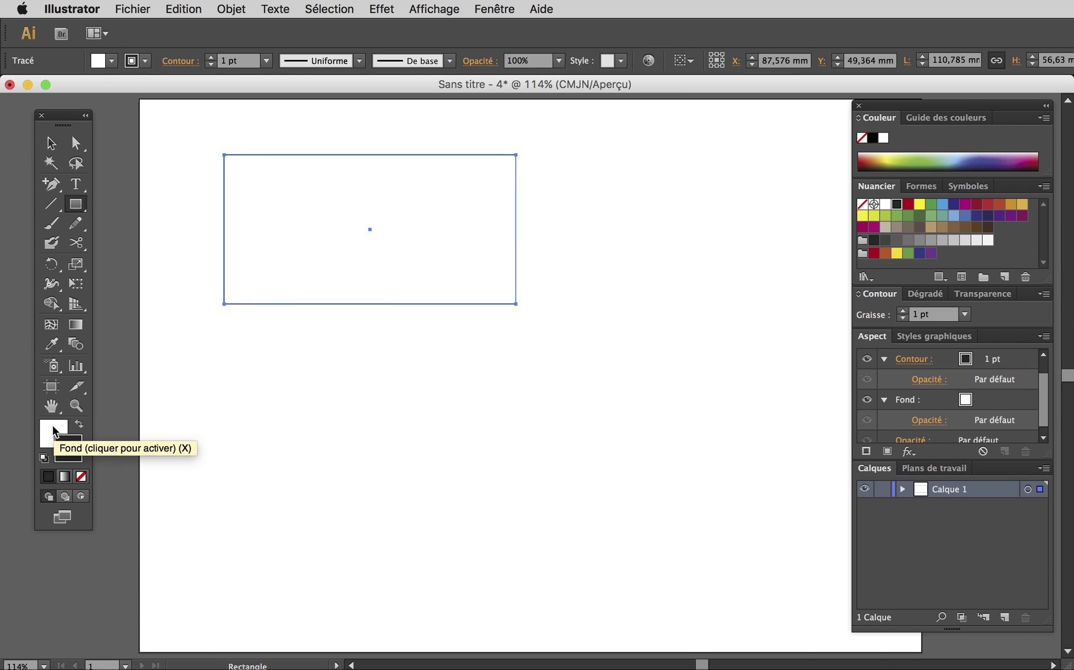
{"action": "key", "text": "x"}
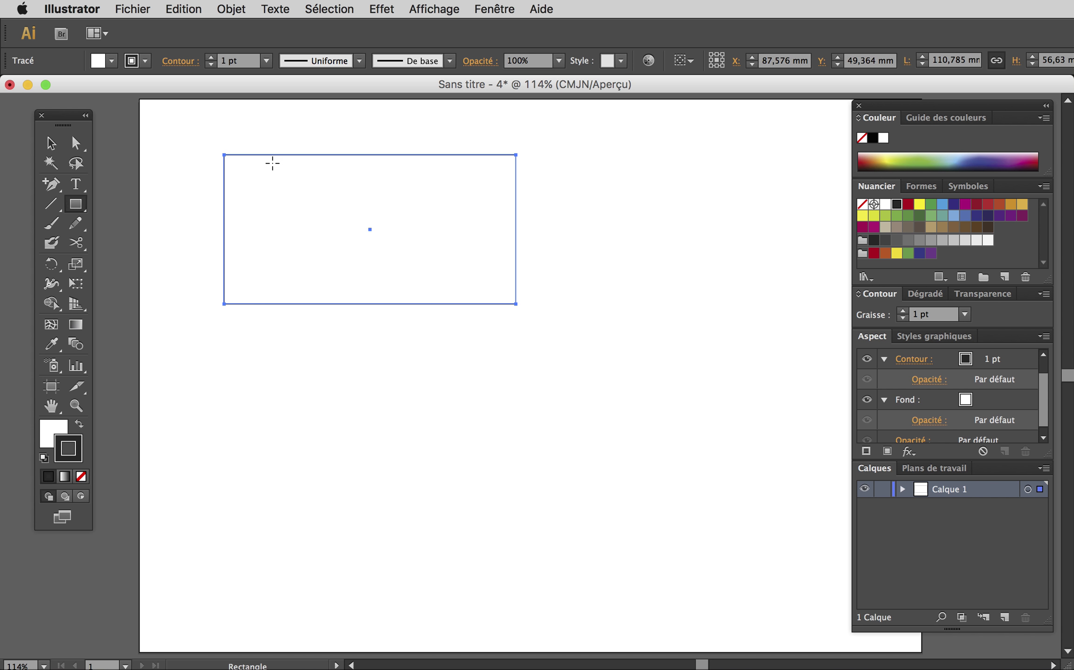
Fill the rectangle green and move it toward the page centre.
{"action": "left_click", "coordinate": [64, 429]}
{"action": "left_click", "coordinate": [915, 161]}
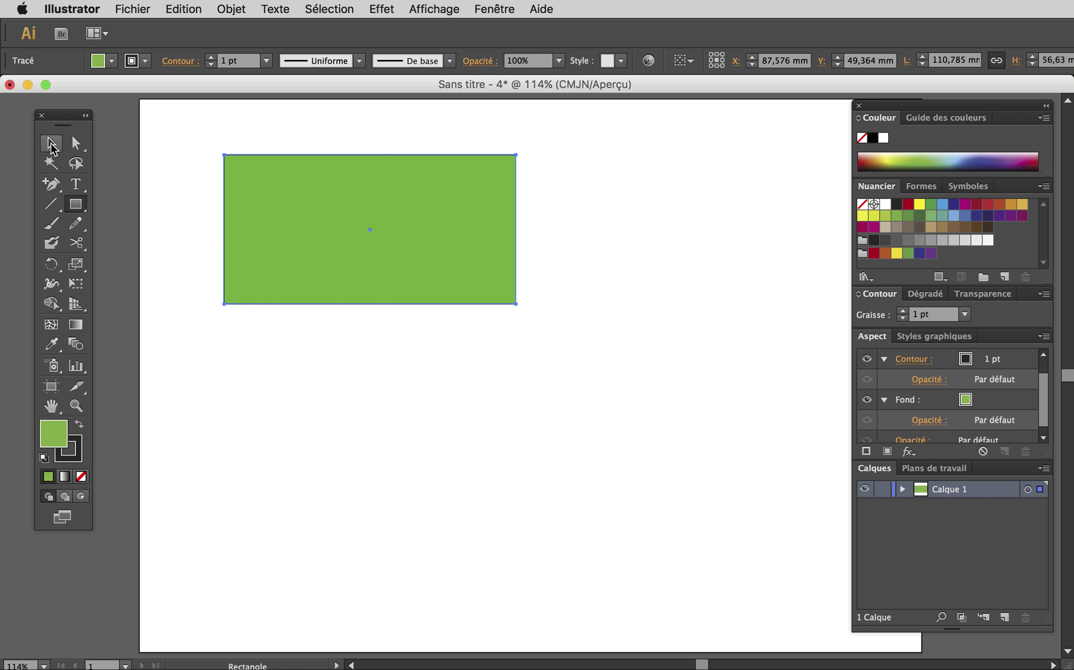
{"action": "left_click", "coordinate": [51, 143]}
{"action": "left_click_drag", "start_coordinate": [448, 189], "coordinate": [662, 317]}
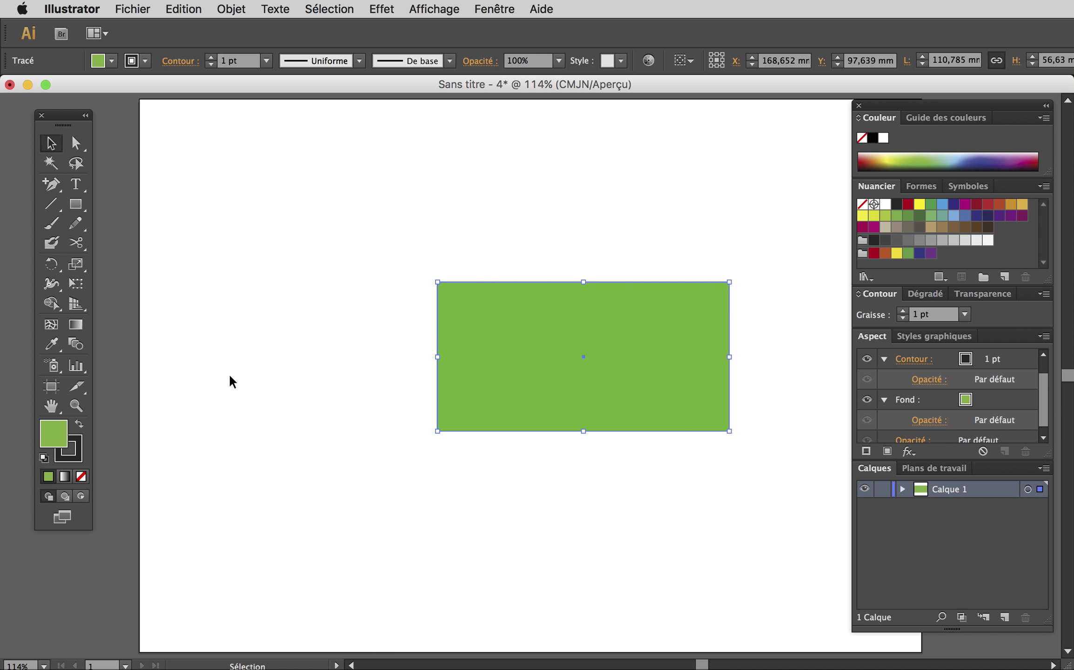
Set the rectangle's outline colour to blue #192ECC in the Color Picker.
{"action": "left_click", "coordinate": [80, 459]}
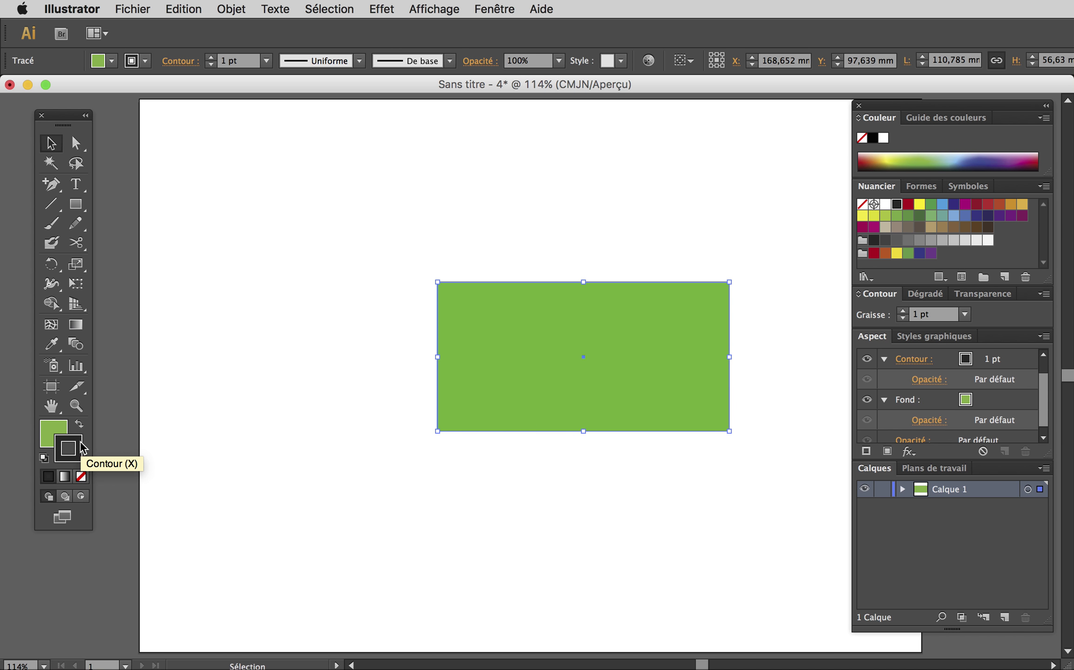
{"action": "double_click", "coordinate": [80, 448]}
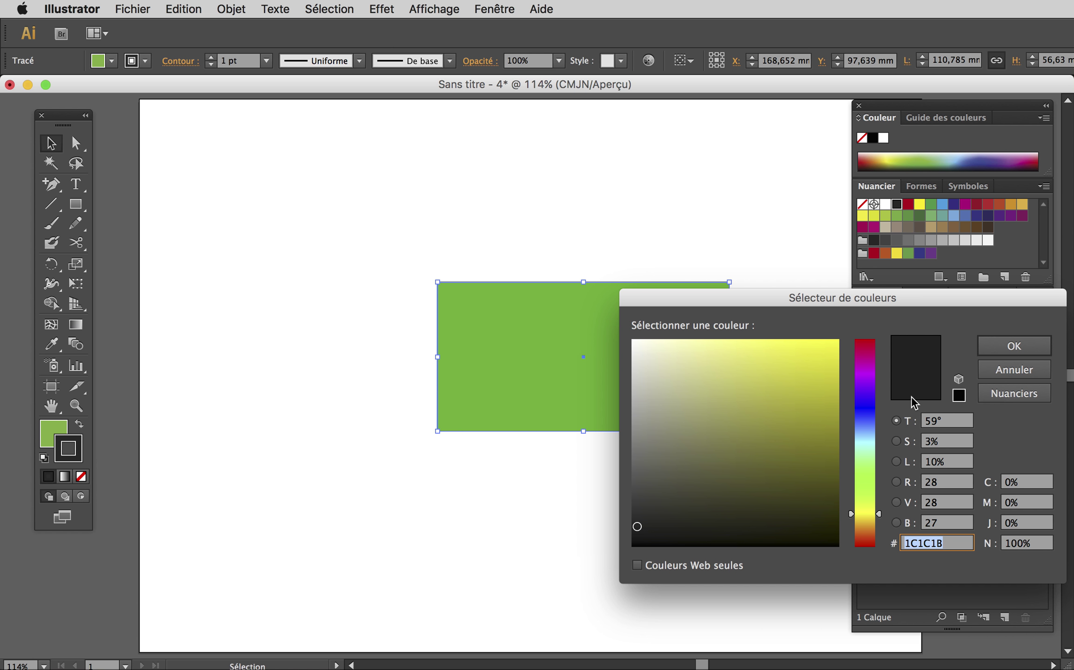
{"action": "left_click", "coordinate": [867, 413]}
{"action": "left_click", "coordinate": [816, 380]}
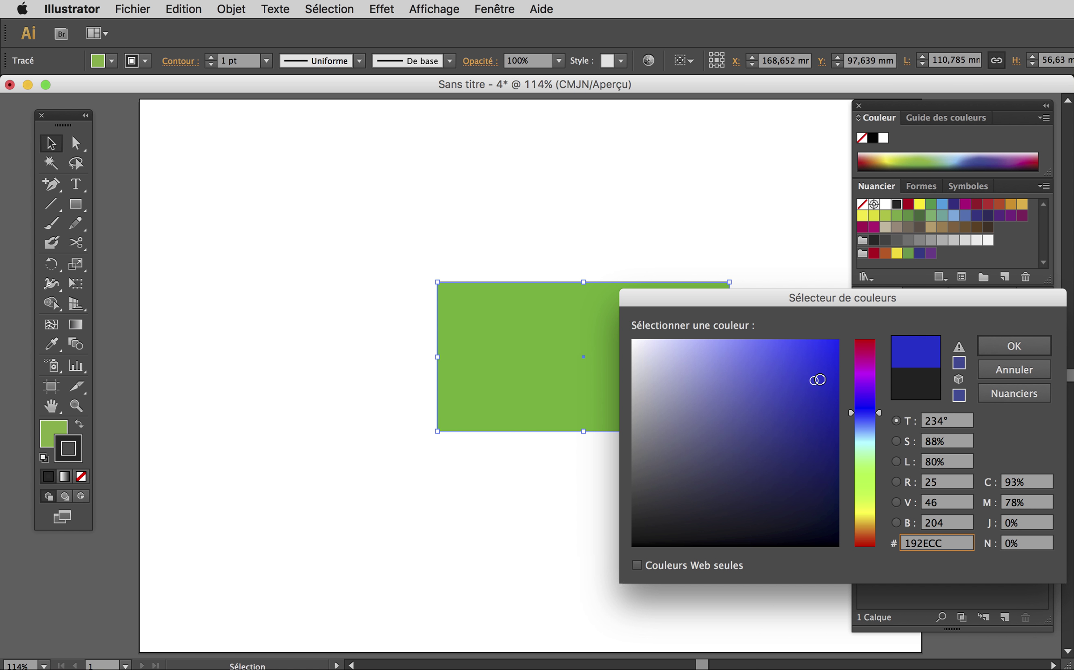
{"action": "left_click", "coordinate": [1013, 347]}
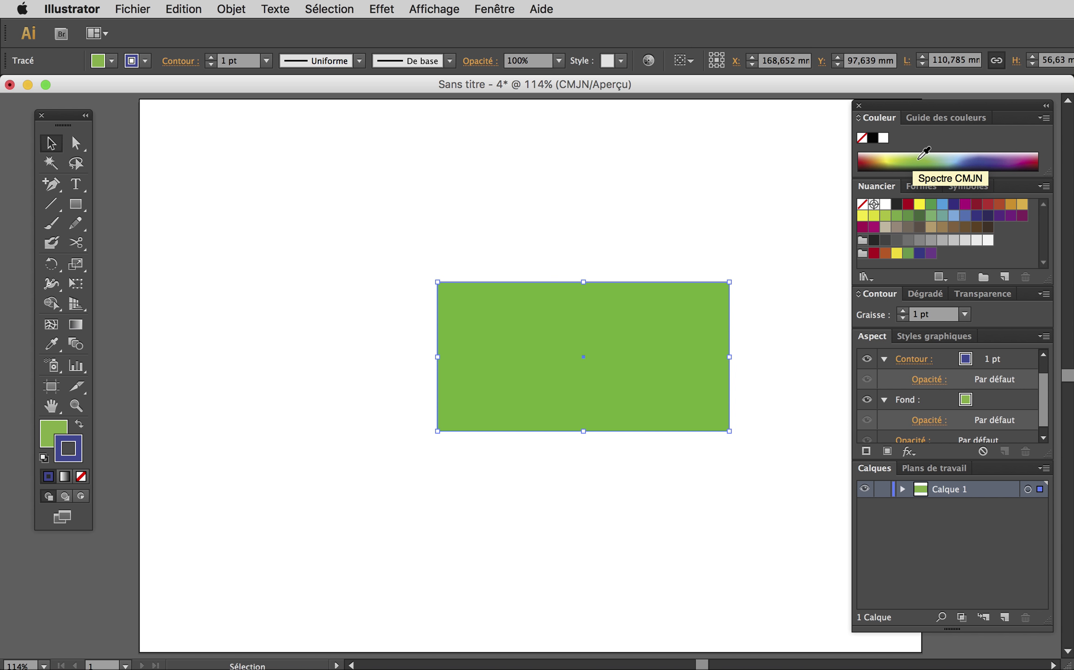
Raise the outline weight to 11 pt and move the rectangle lower on the page.
{"action": "left_click", "coordinate": [211, 57]}
{"action": "left_click", "coordinate": [211, 58]}
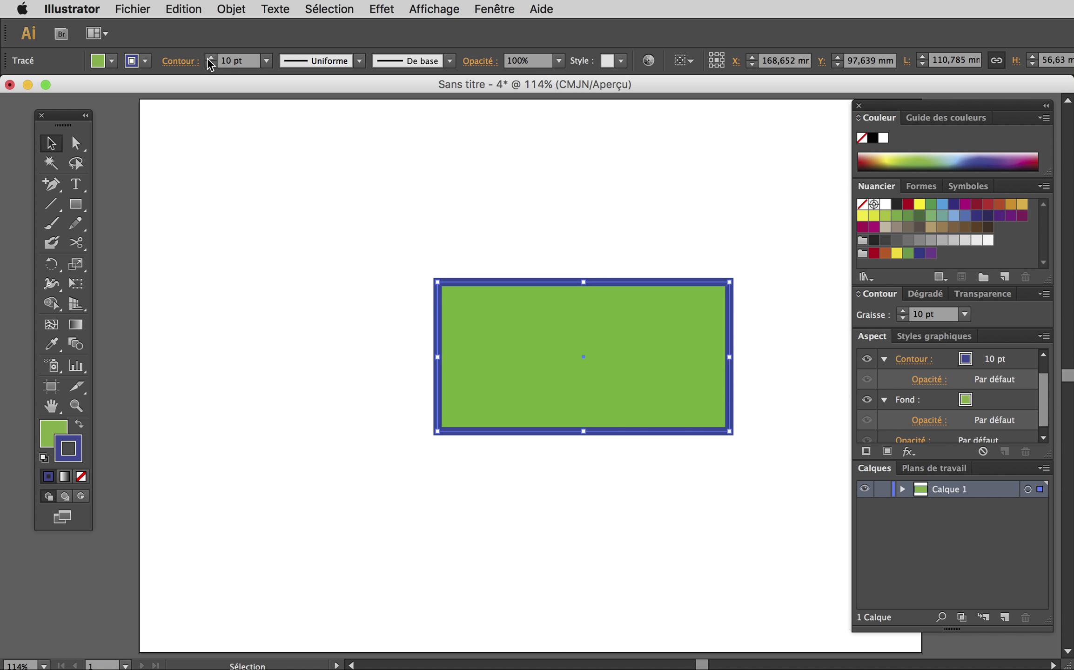
{"action": "left_click", "coordinate": [211, 58]}
{"action": "left_click", "coordinate": [394, 210]}
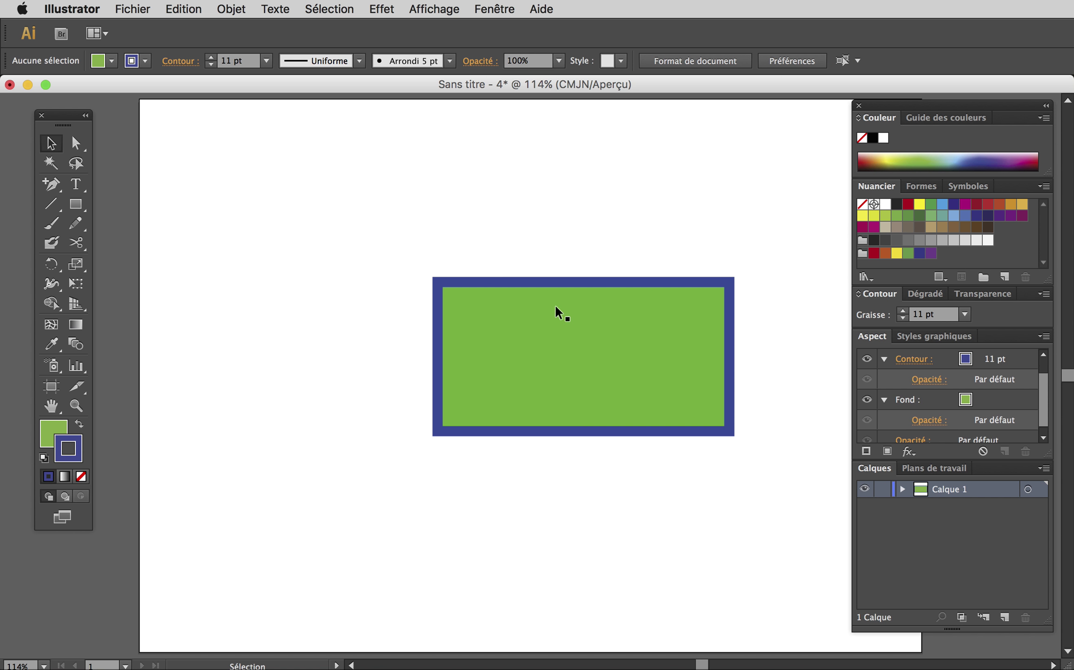
{"action": "left_click_drag", "start_coordinate": [555, 304], "coordinate": [613, 379]}
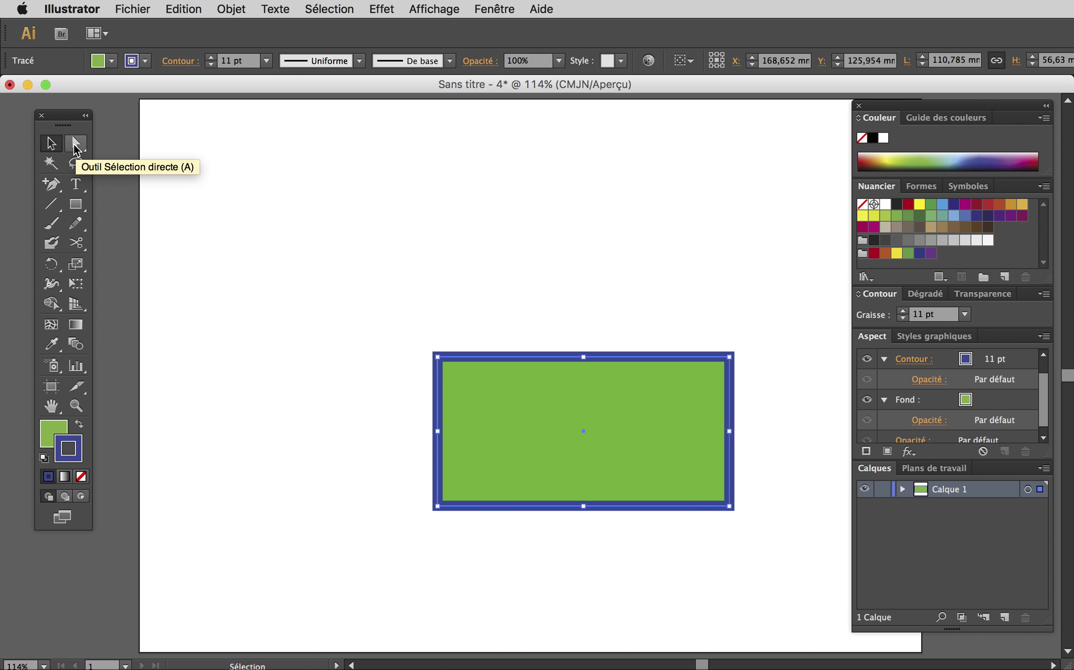
Drag the rectangle's top-right and top-left corners up and outward, widening the top.
{"action": "left_click", "coordinate": [76, 148]}
{"action": "left_click", "coordinate": [593, 233]}
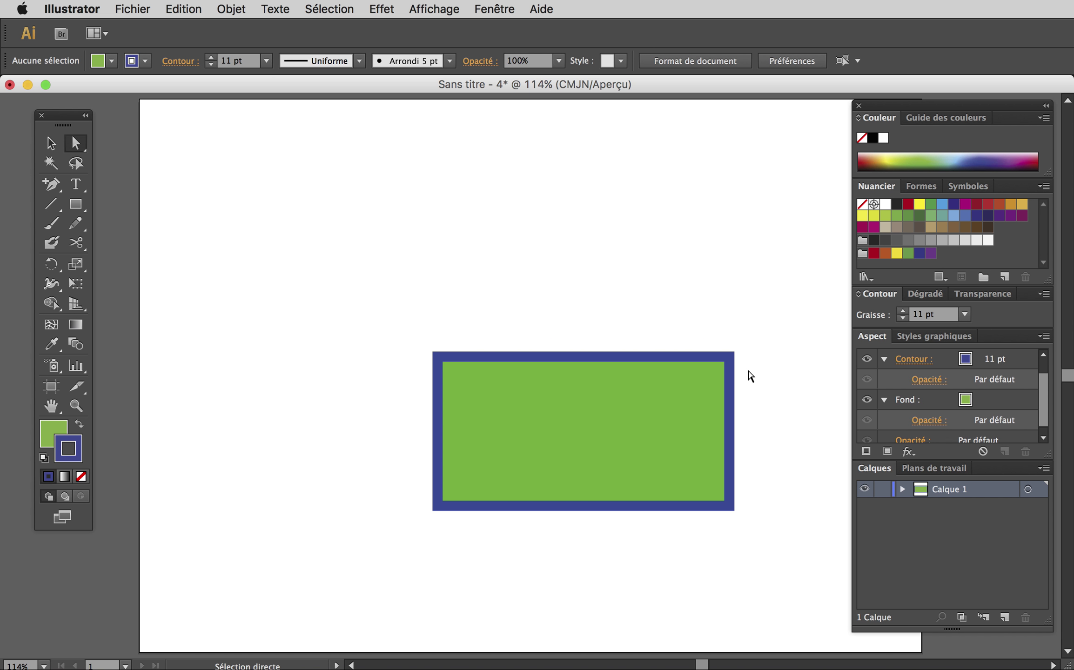
{"action": "left_click", "coordinate": [729, 356]}
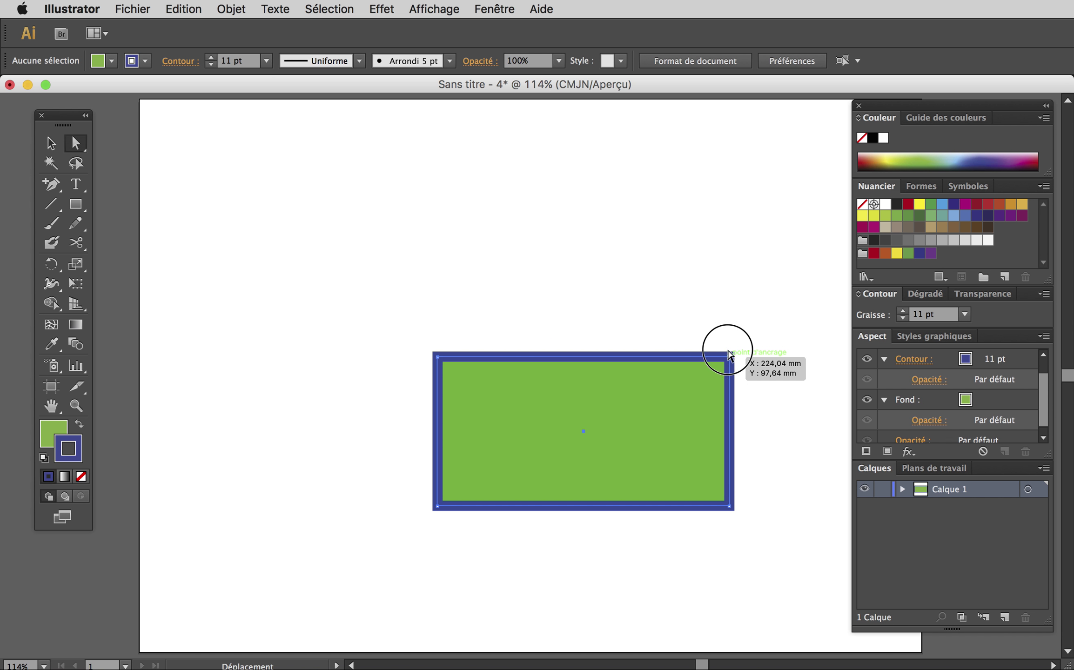
{"action": "mouse_move", "coordinate": [730, 356]}
{"action": "left_mouse_down"}
{"action": "mouse_move", "coordinate": [771, 321]}
{"action": "mouse_move", "coordinate": [750, 299]}
{"action": "left_mouse_up"}
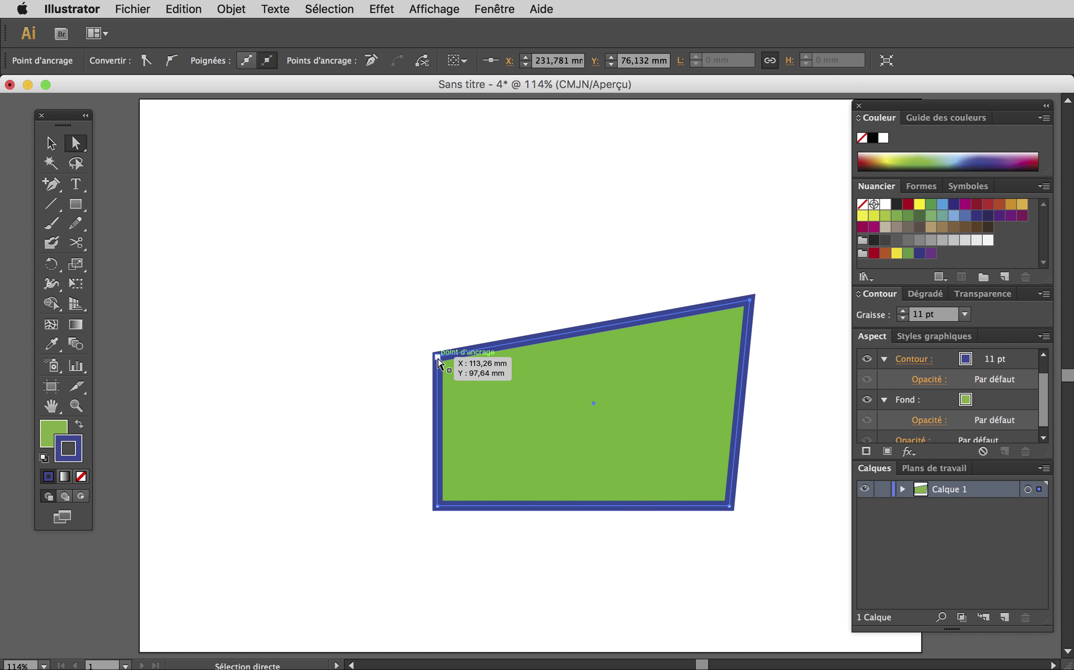
{"action": "left_click_drag", "start_coordinate": [437, 357], "coordinate": [355, 294]}
{"action": "left_click", "coordinate": [364, 494]}
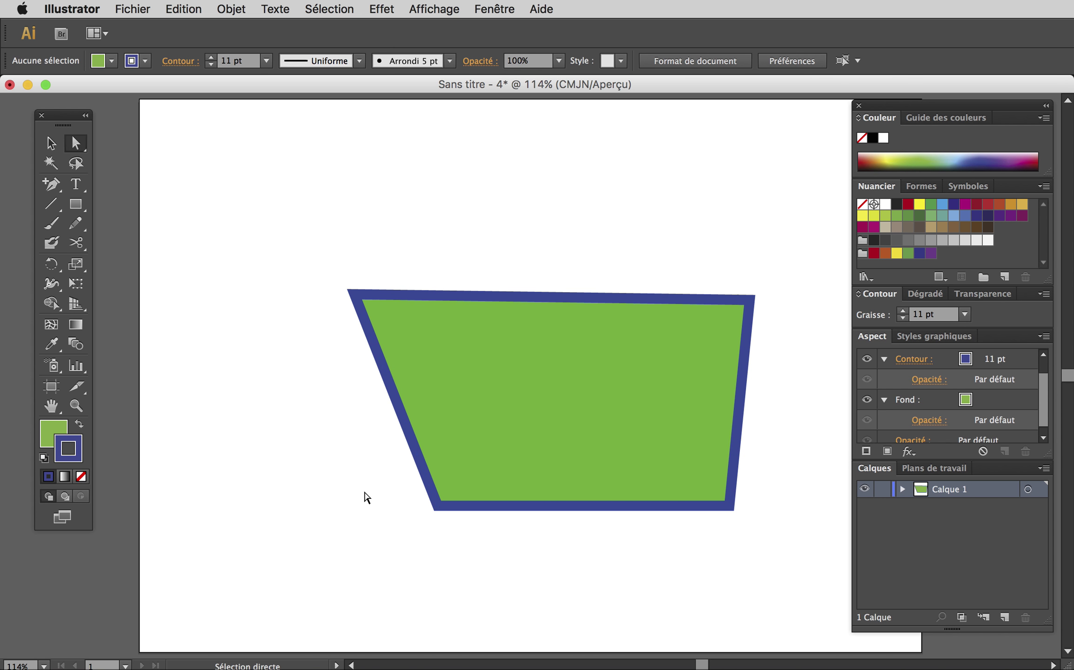
Add an anchor midway along the top edge, raise it, and smooth it into an arch.
{"action": "left_click", "coordinate": [58, 187]}
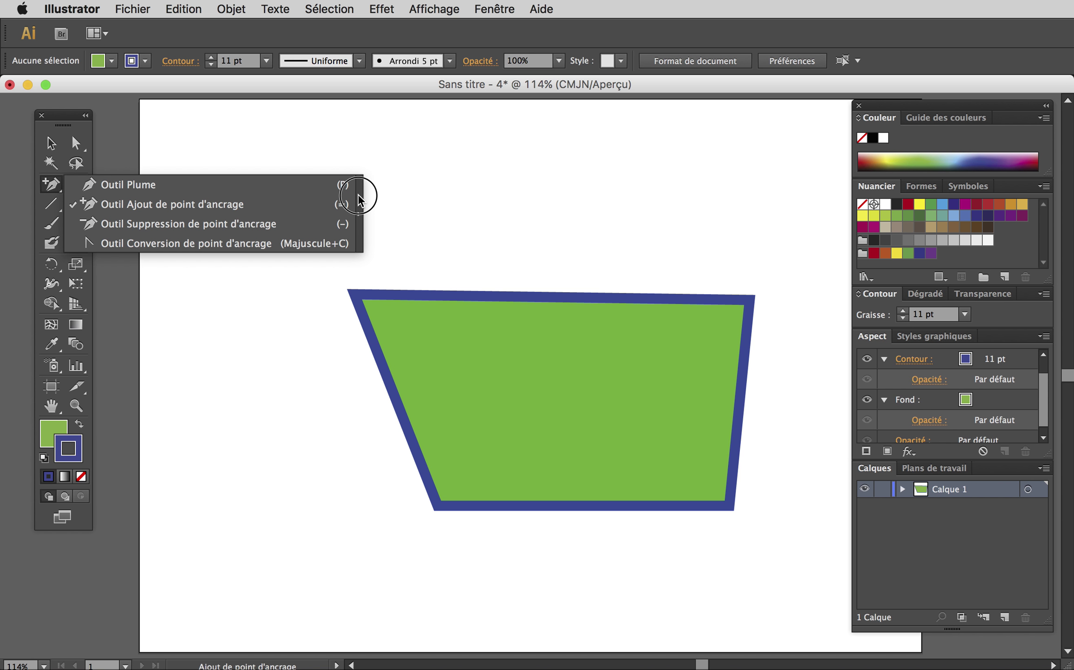
{"action": "left_click_drag", "start_coordinate": [359, 200], "coordinate": [575, 172]}
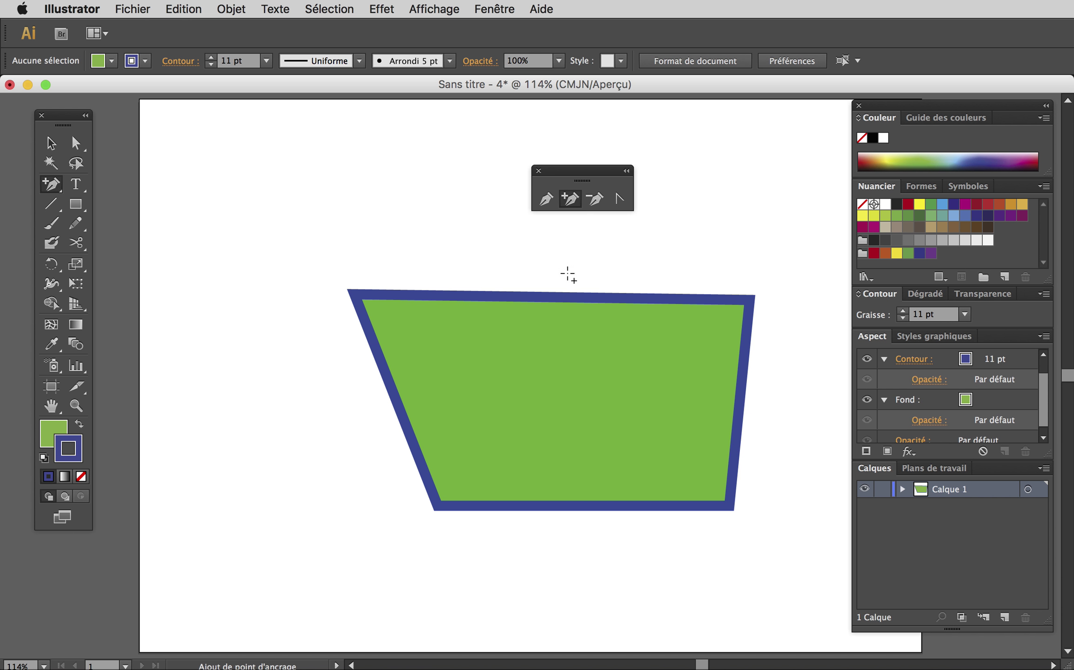
{"action": "left_click", "coordinate": [563, 298]}
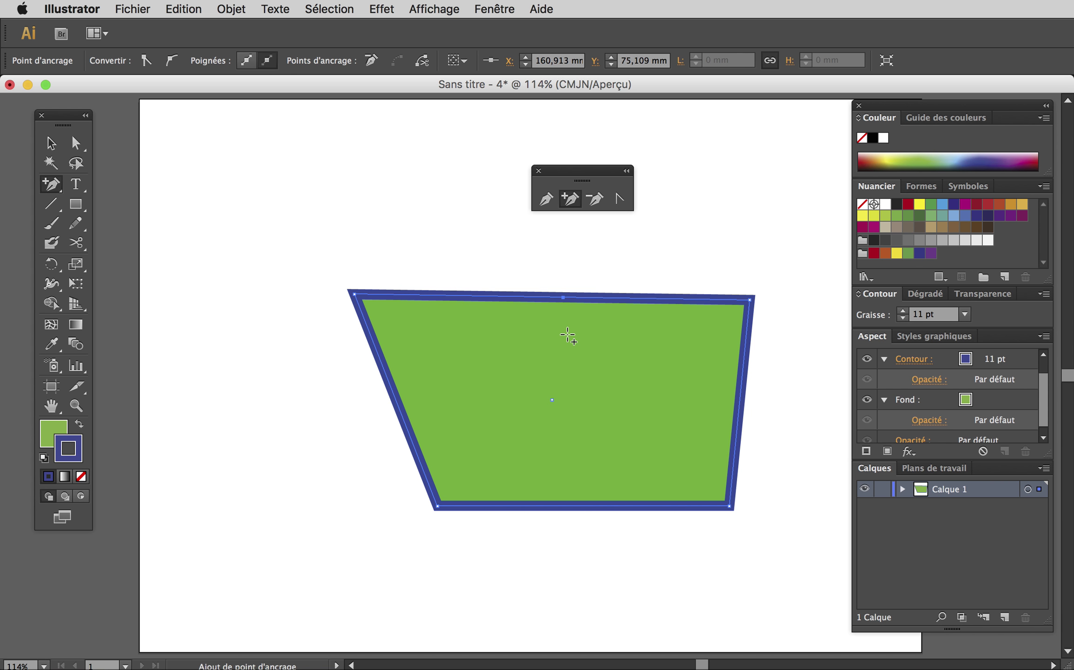
{"action": "left_click", "coordinate": [75, 143]}
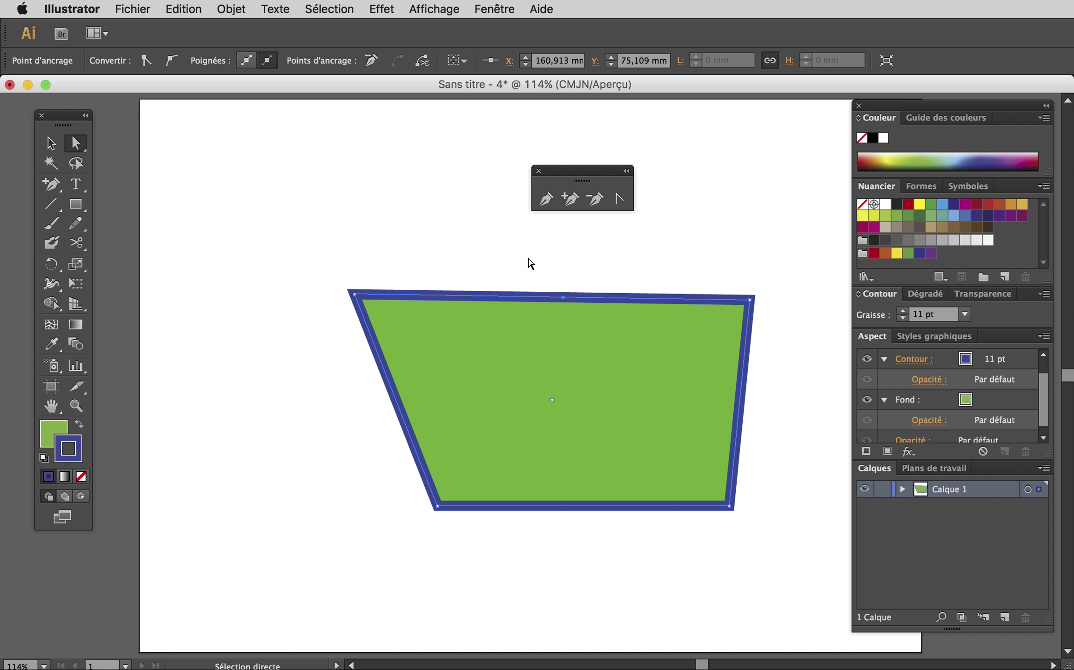
{"action": "left_click_drag", "start_coordinate": [564, 298], "coordinate": [564, 250]}
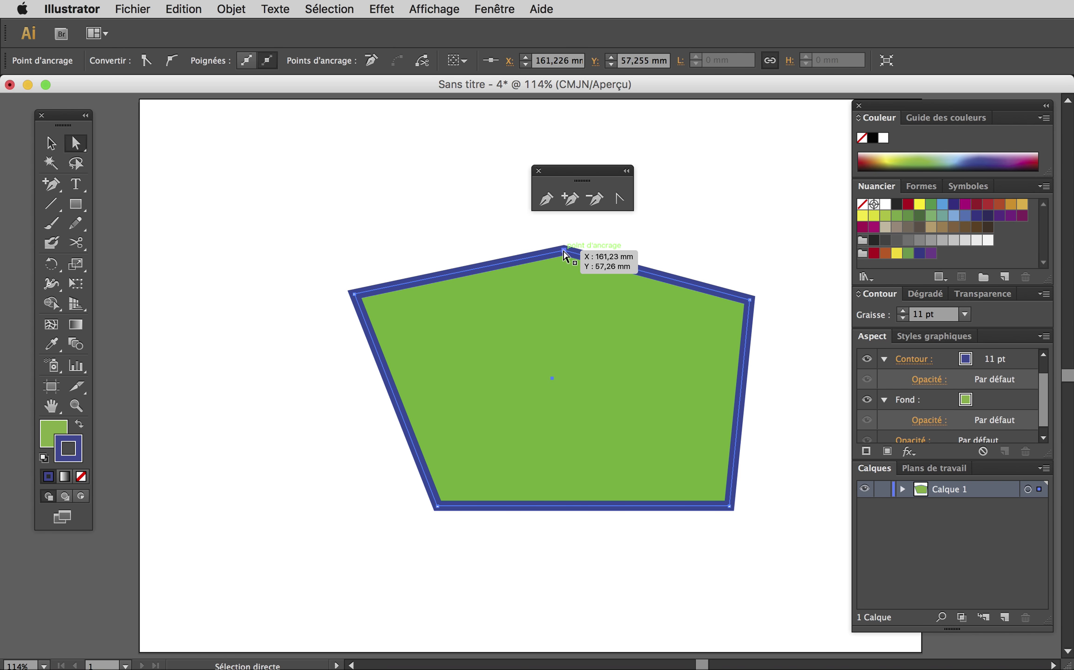
{"action": "left_click", "coordinate": [620, 198]}
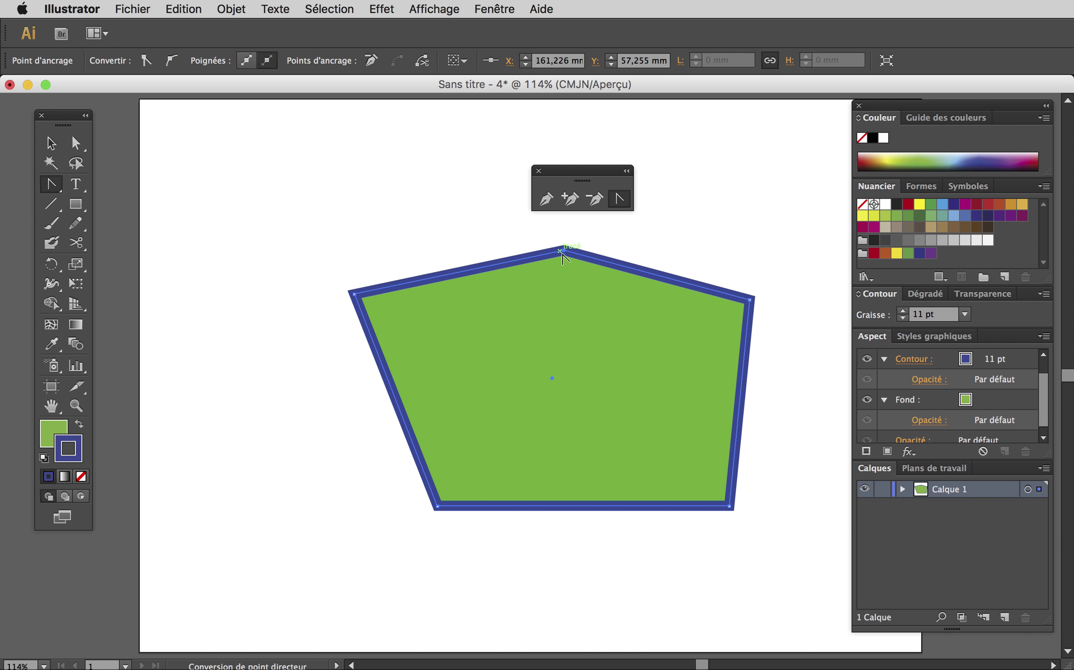
{"action": "left_click_drag", "start_coordinate": [563, 252], "coordinate": [680, 251]}
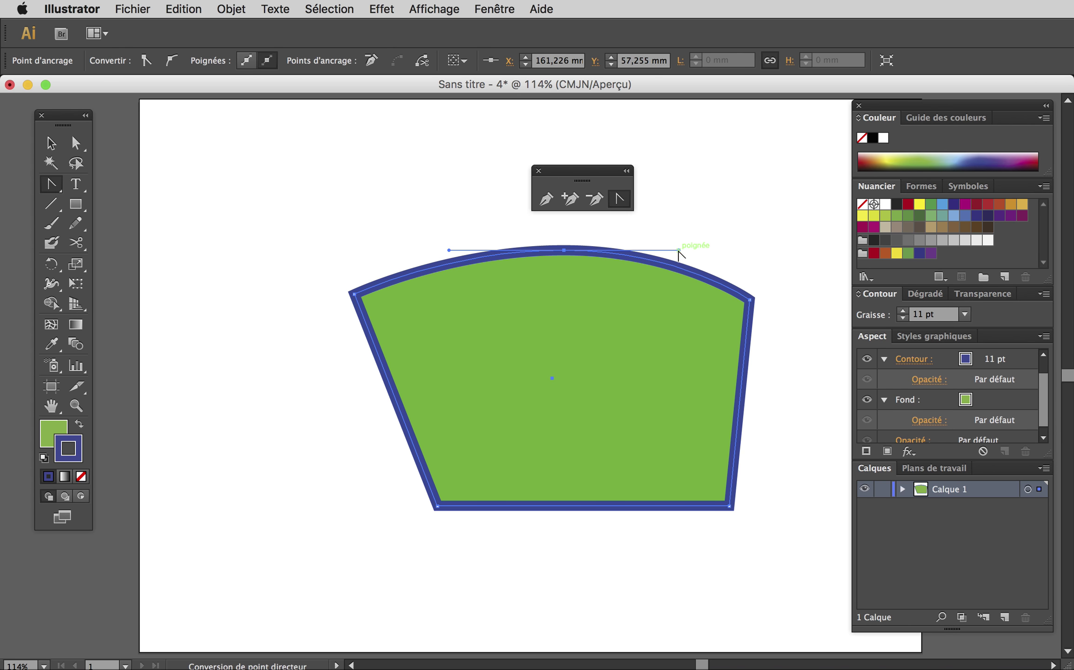
Delete the bottom-right corner and pull the diagonal edge's midpoint out into a fourth corner.
{"action": "left_click", "coordinate": [594, 200]}
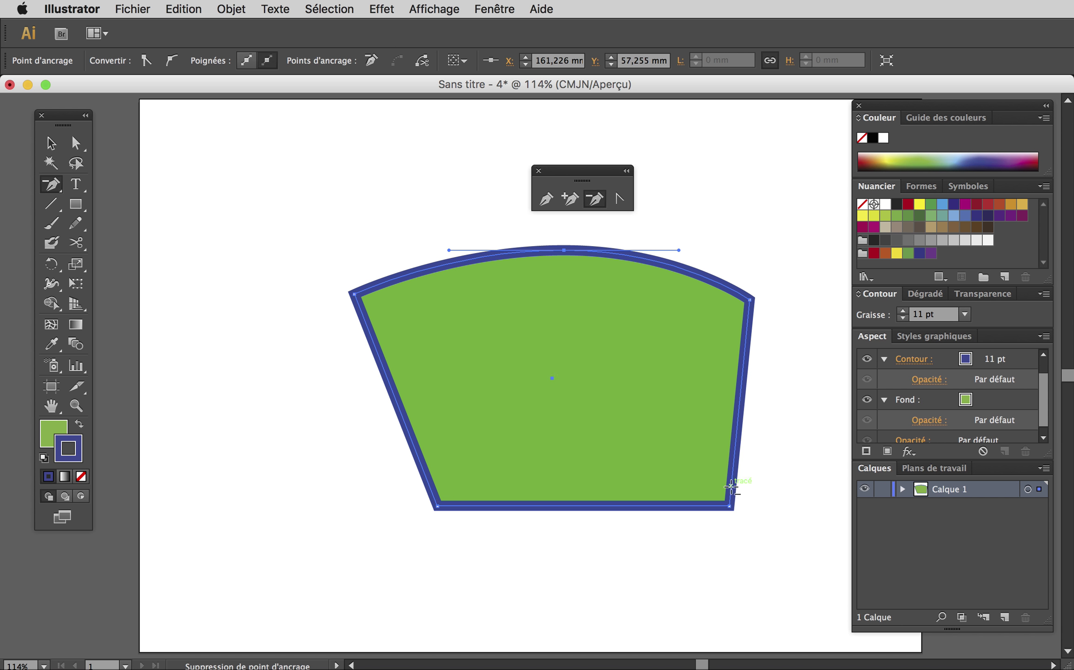
{"action": "left_click", "coordinate": [729, 506]}
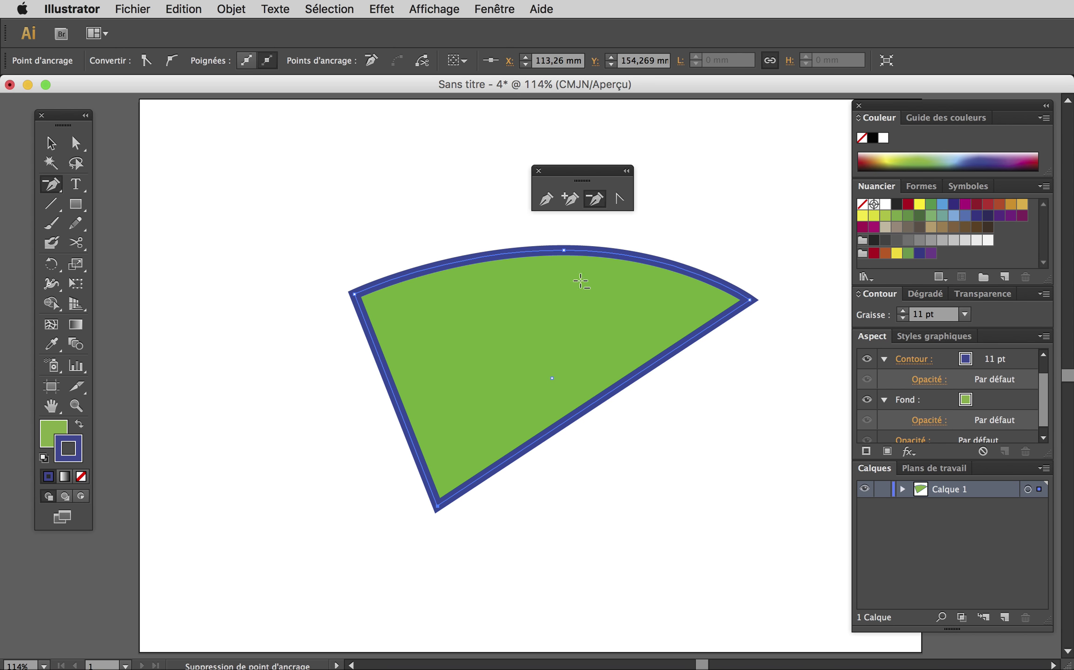
{"action": "left_click", "coordinate": [571, 199]}
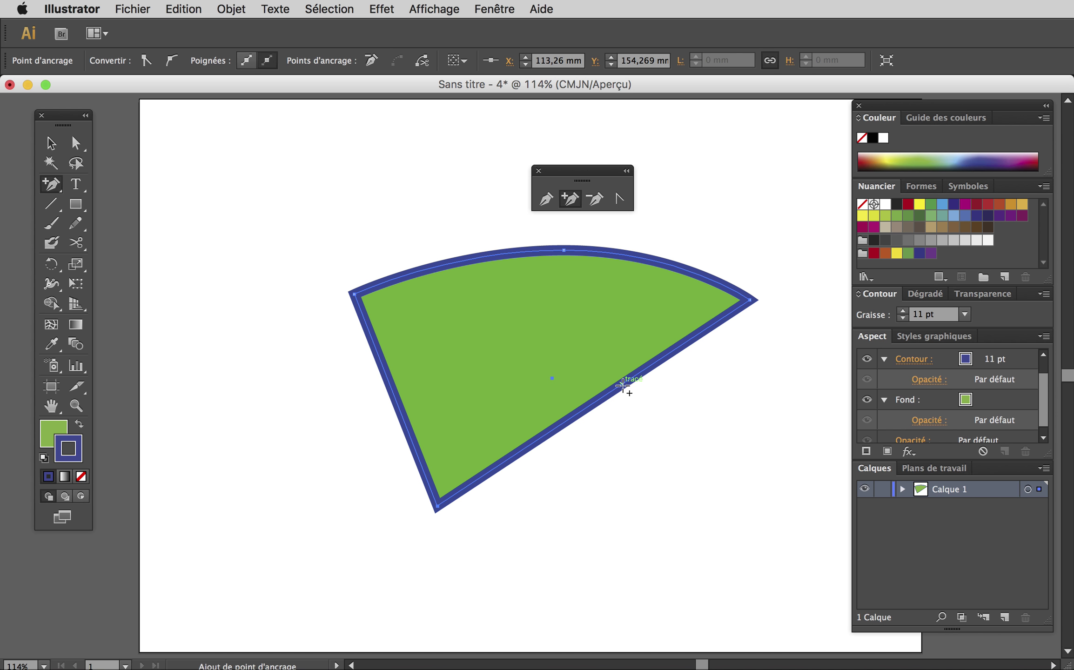
{"action": "left_click", "coordinate": [76, 143]}
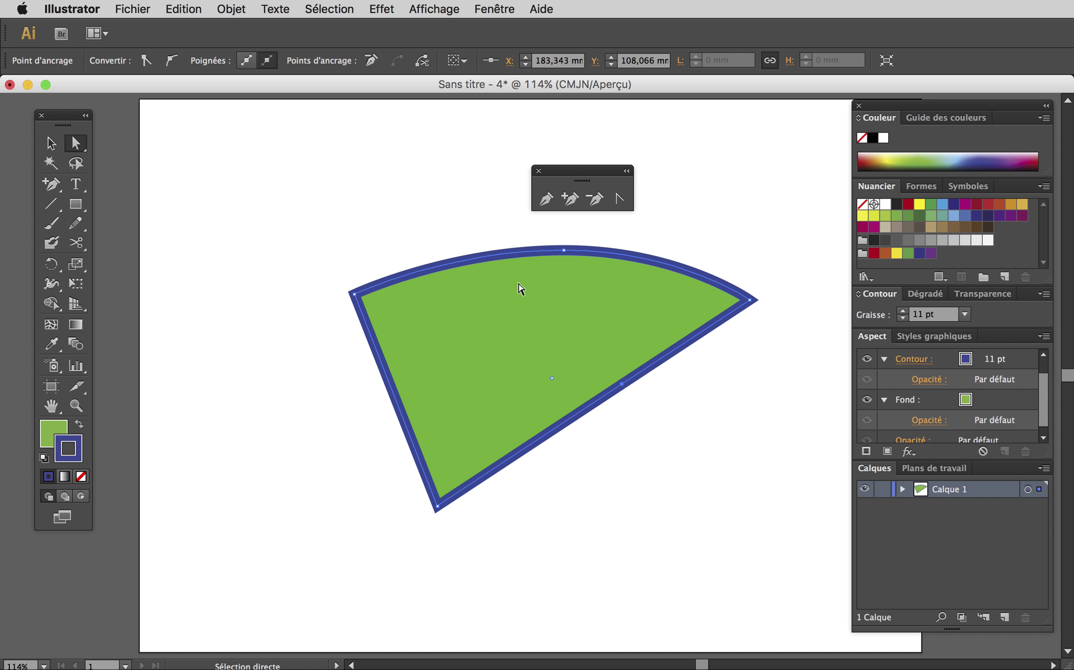
{"action": "left_click_drag", "start_coordinate": [622, 384], "coordinate": [721, 512]}
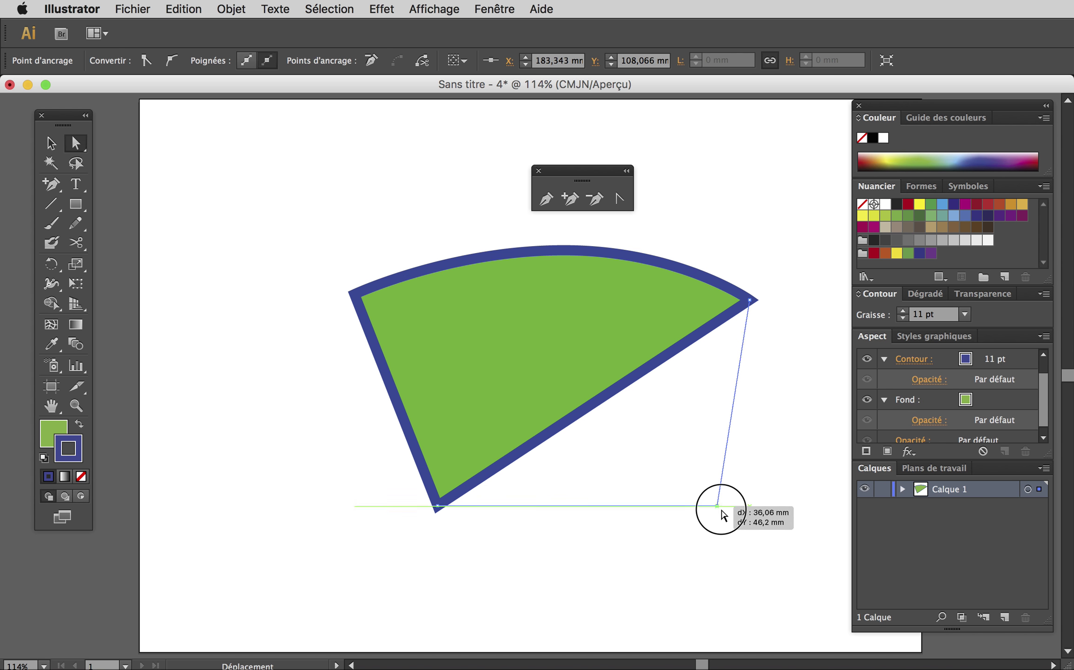
Draw a closed four-anchor curved shape with the Pen tool at the top left.
{"action": "left_click", "coordinate": [546, 200]}
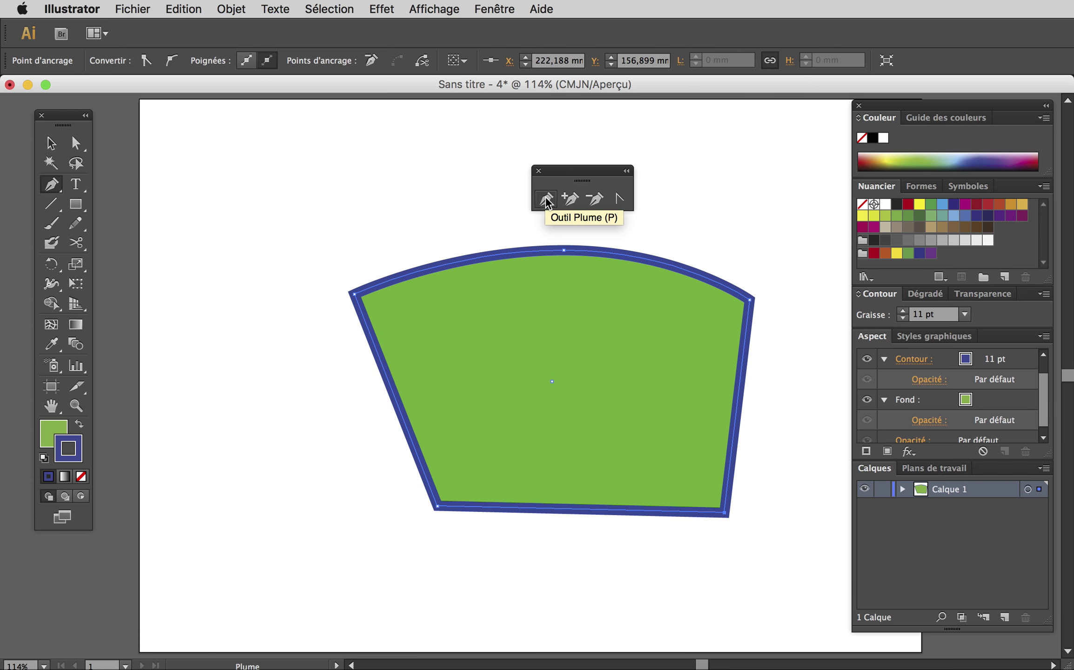
{"action": "left_click", "coordinate": [303, 136]}
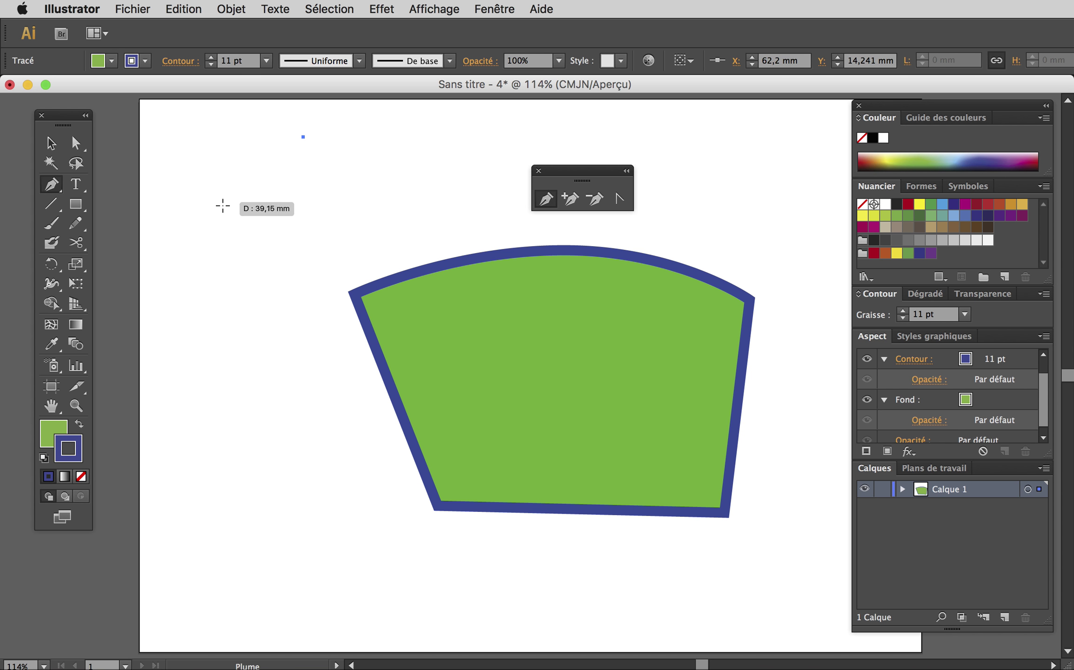
{"action": "left_click_drag", "start_coordinate": [216, 209], "coordinate": [221, 256]}
{"action": "mouse_move", "coordinate": [252, 295]}
{"action": "left_mouse_down"}
{"action": "mouse_move", "coordinate": [312, 291]}
{"action": "mouse_move", "coordinate": [283, 295]}
{"action": "left_mouse_up"}
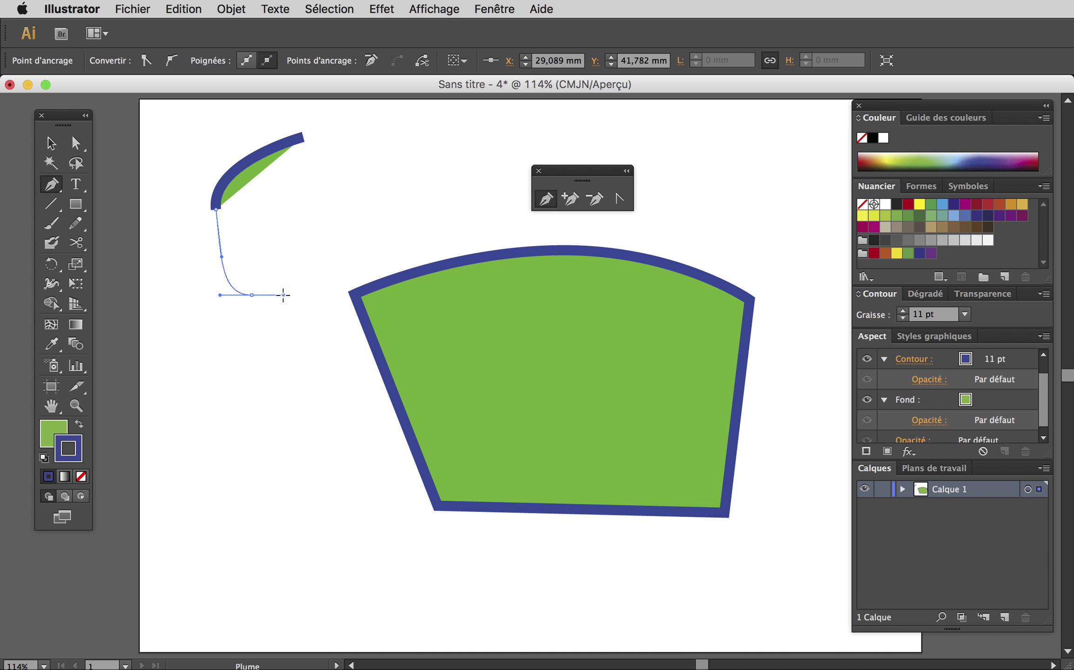
{"action": "left_click_drag", "start_coordinate": [380, 216], "coordinate": [376, 175]}
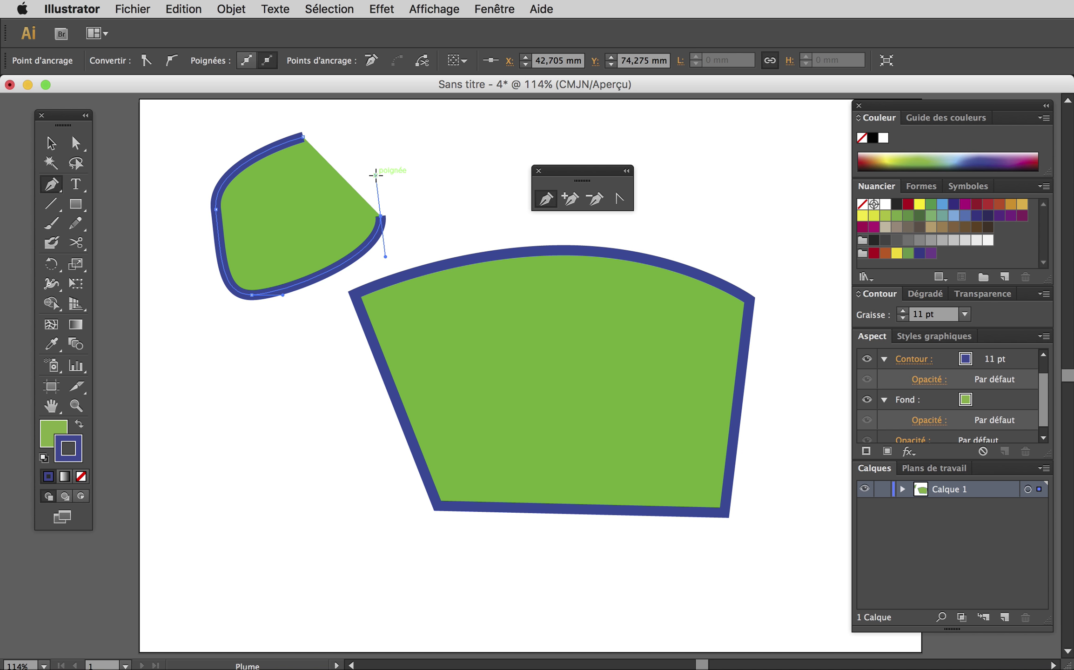
{"action": "left_click", "coordinate": [302, 136]}
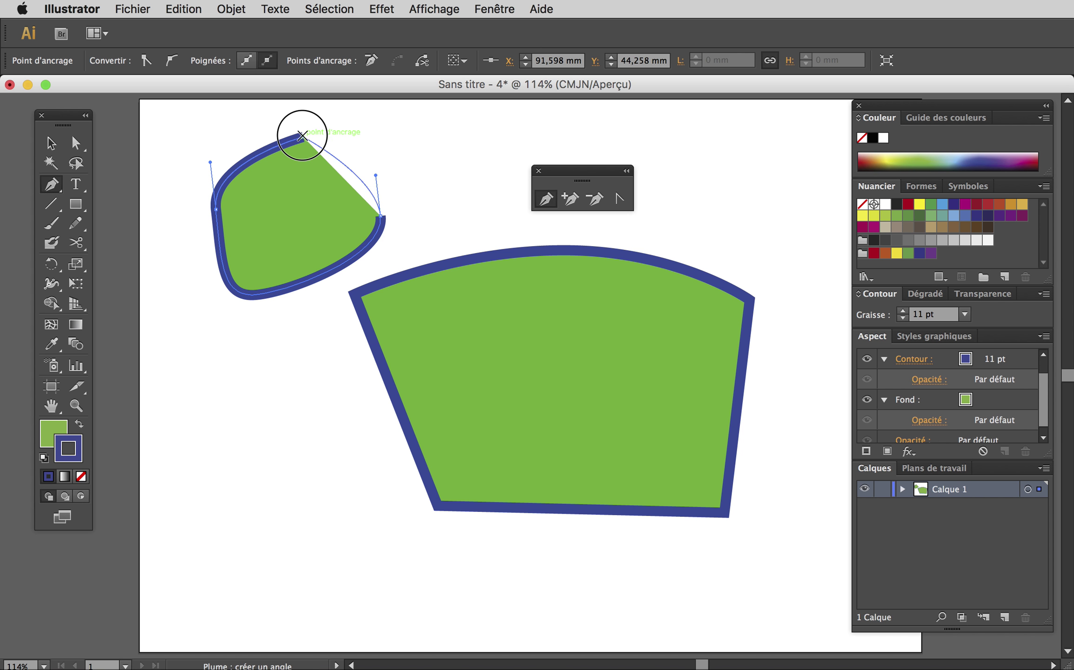
Convert the new shape's pointed top anchor into a smooth, rounded curve.
{"action": "left_click", "coordinate": [619, 198]}
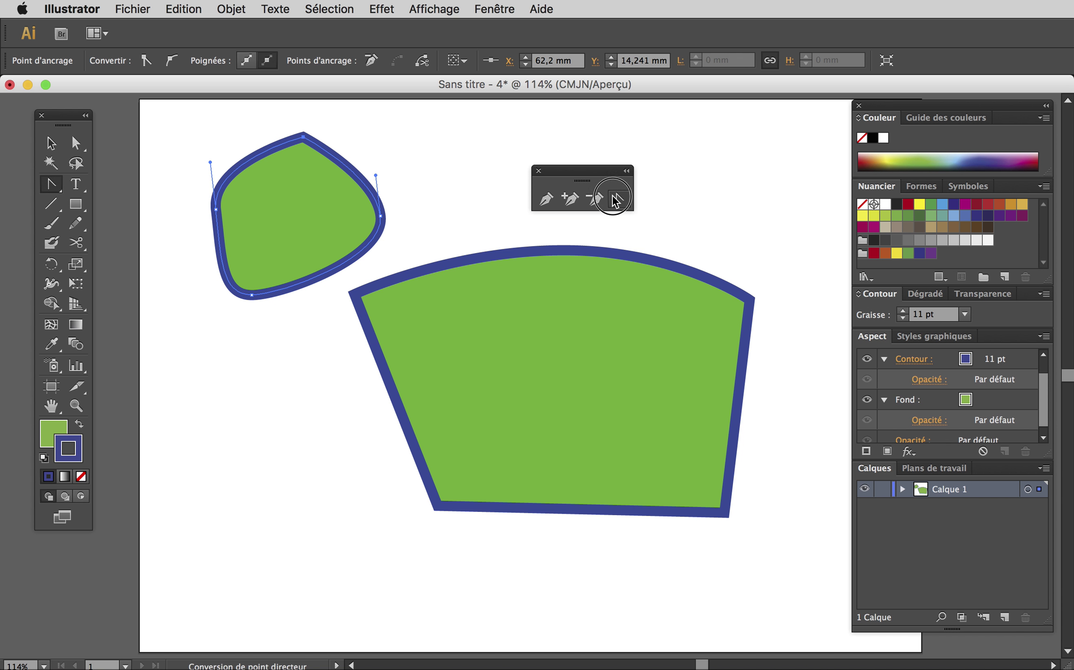
{"action": "left_click_drag", "start_coordinate": [303, 136], "coordinate": [275, 214]}
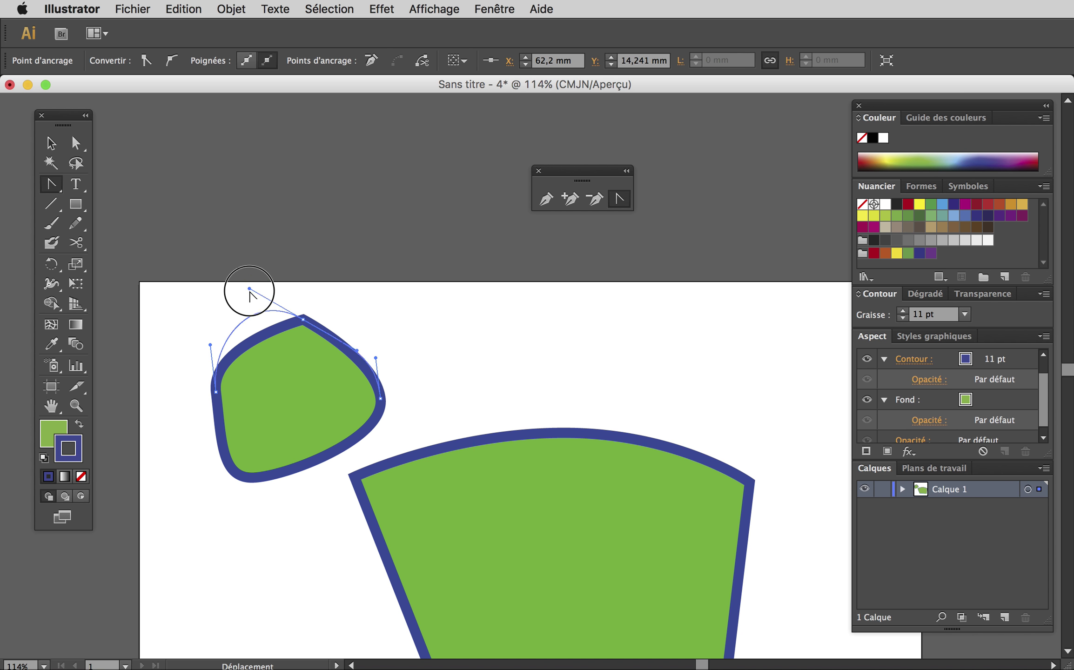
{"action": "left_click_drag", "start_coordinate": [275, 213], "coordinate": [248, 310]}
{"action": "left_click", "coordinate": [60, 409]}
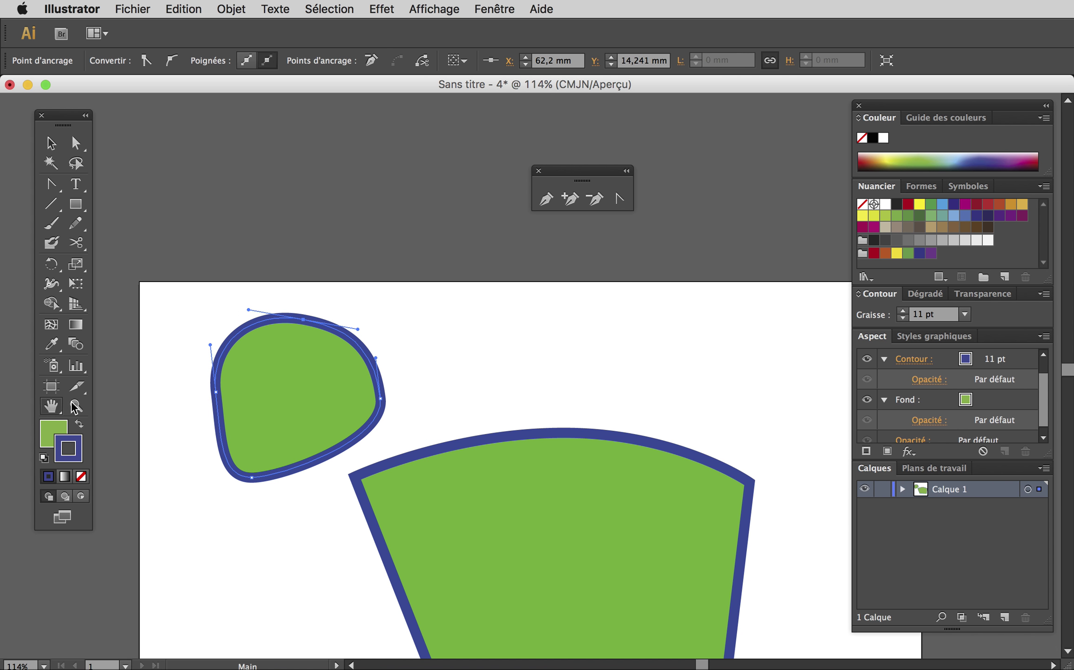
{"action": "mouse_move", "coordinate": [532, 450]}
{"action": "left_mouse_down"}
{"action": "mouse_move", "coordinate": [508, 249]}
{"action": "mouse_move", "coordinate": [512, 264]}
{"action": "left_mouse_up"}
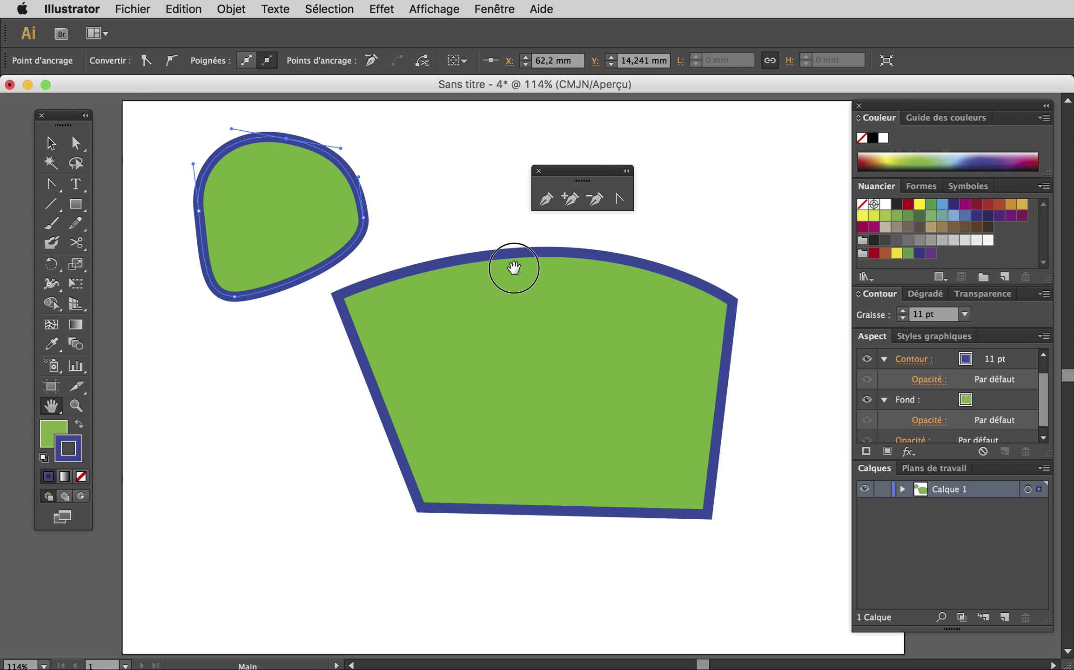
{"action": "left_click", "coordinate": [52, 144]}
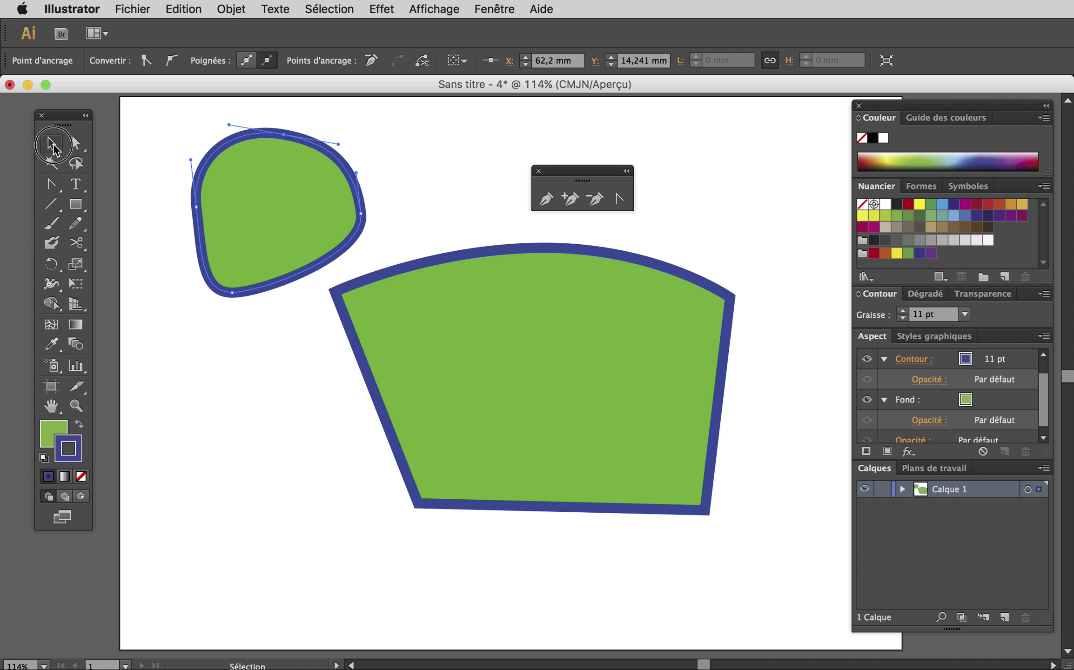
{"action": "left_click", "coordinate": [133, 141]}
{"action": "left_click", "coordinate": [83, 209]}
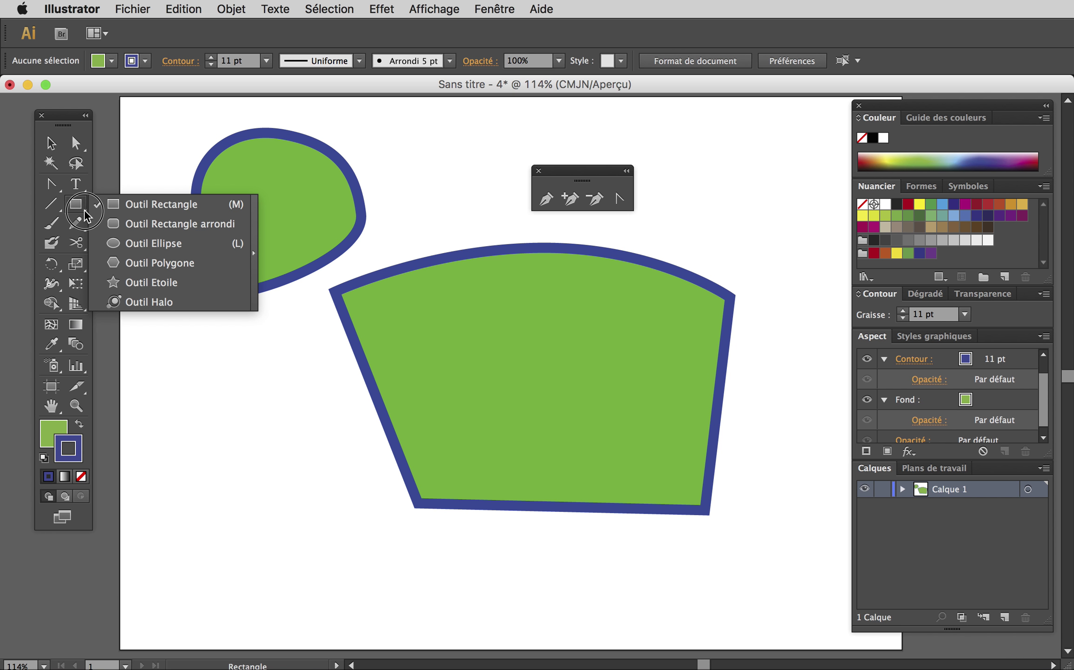
{"action": "left_click", "coordinate": [84, 209]}
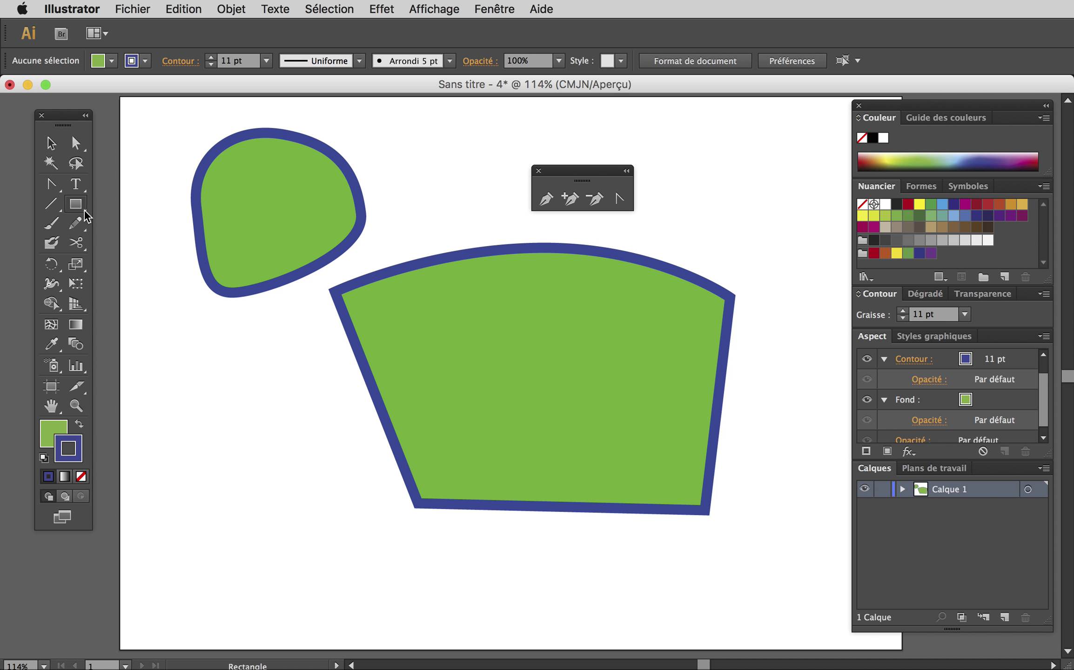
{"action": "left_click_drag", "start_coordinate": [83, 210], "coordinate": [118, 248]}
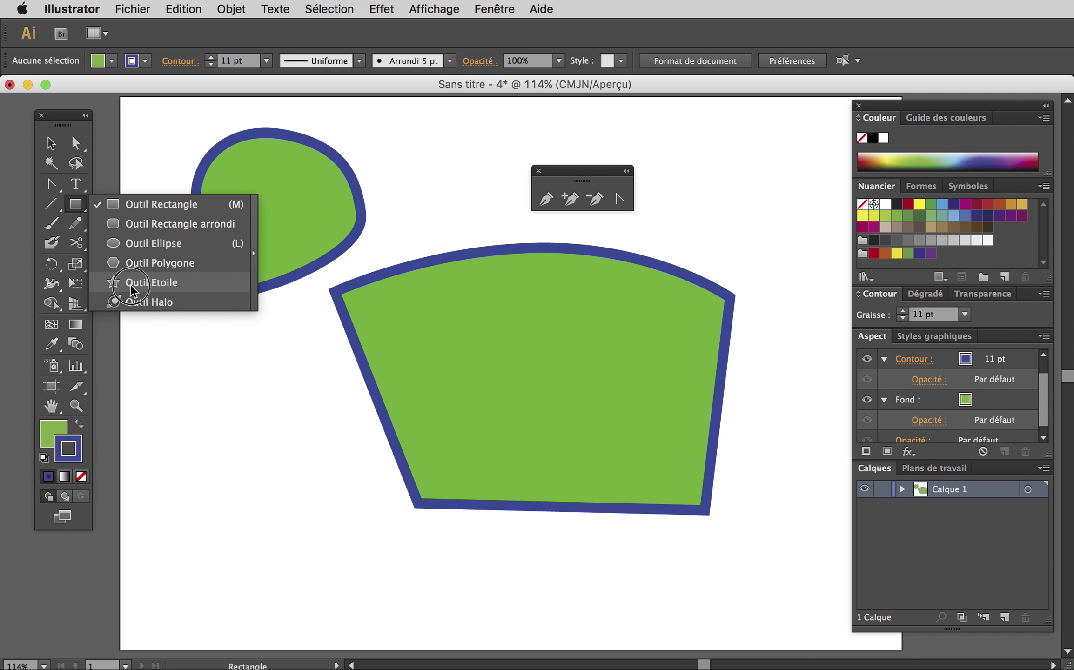
{"action": "left_click_drag", "start_coordinate": [118, 249], "coordinate": [130, 285]}
{"action": "left_click_drag", "start_coordinate": [200, 377], "coordinate": [261, 449]}
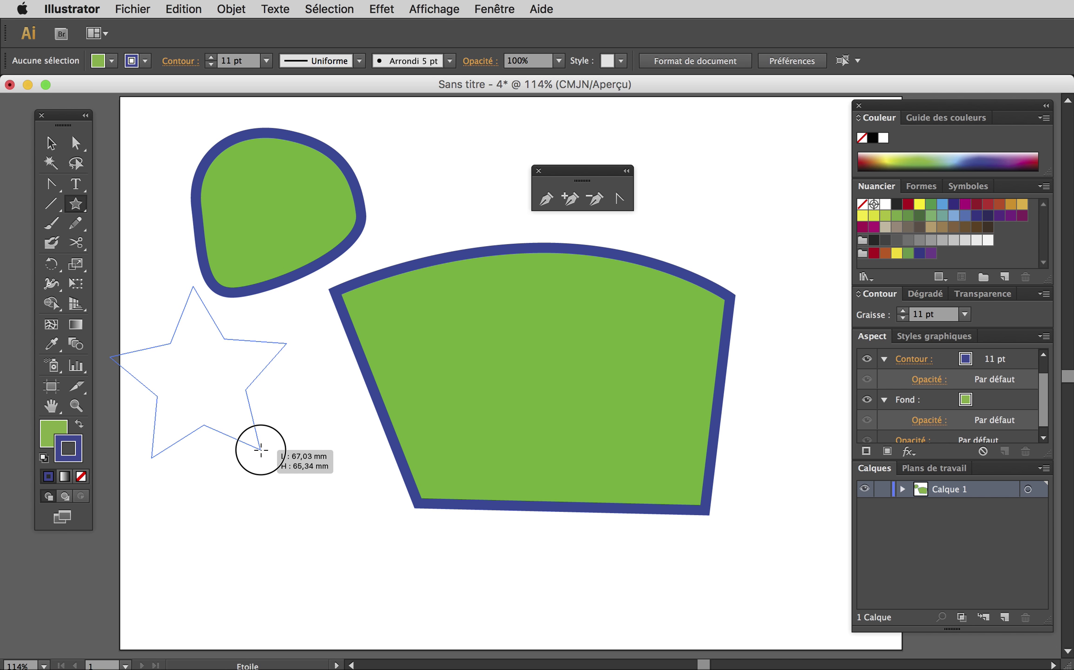
{"action": "left_click", "coordinate": [50, 142]}
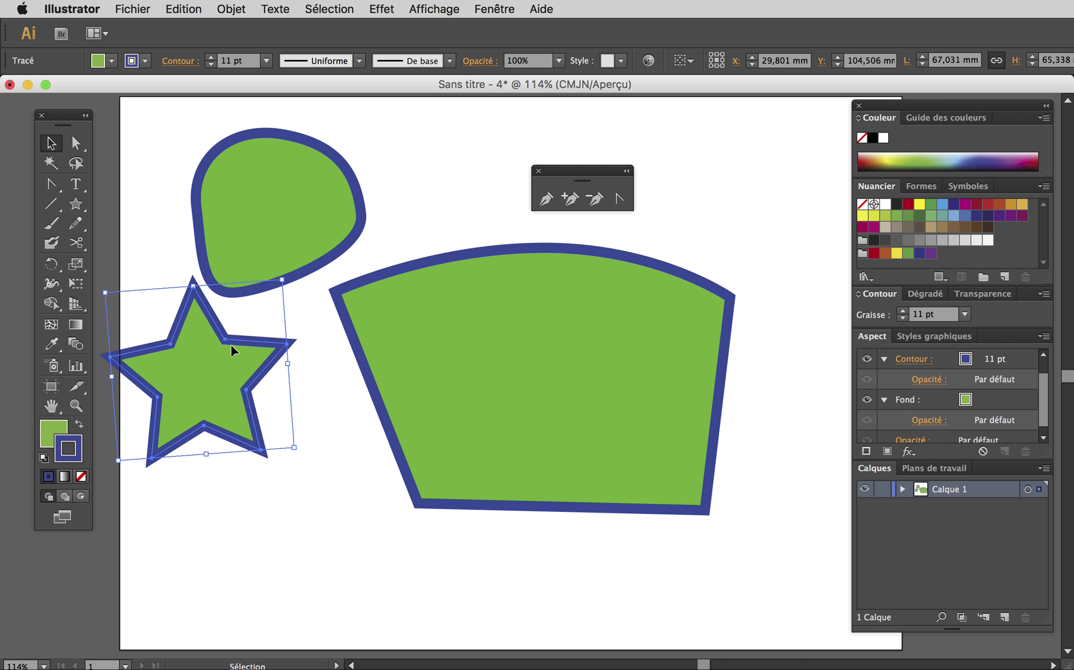
{"action": "left_click_drag", "start_coordinate": [310, 372], "coordinate": [313, 374]}
{"action": "key", "text": "Delete"}
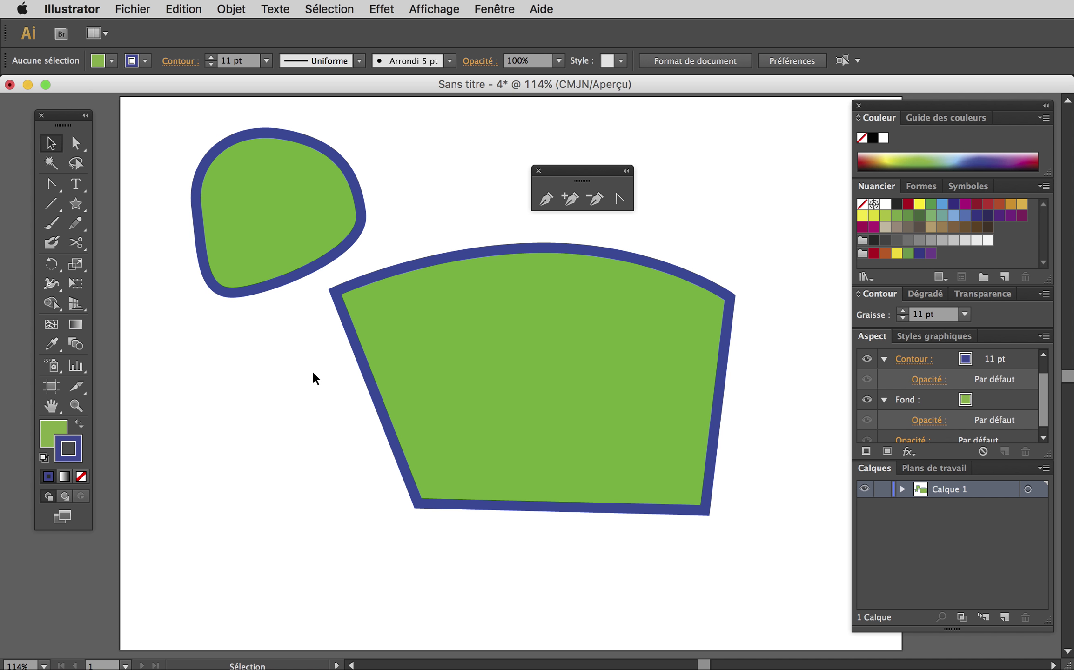
Create an 8-point star and move it to the lower left below the rounded shape.
{"action": "left_click", "coordinate": [75, 203]}
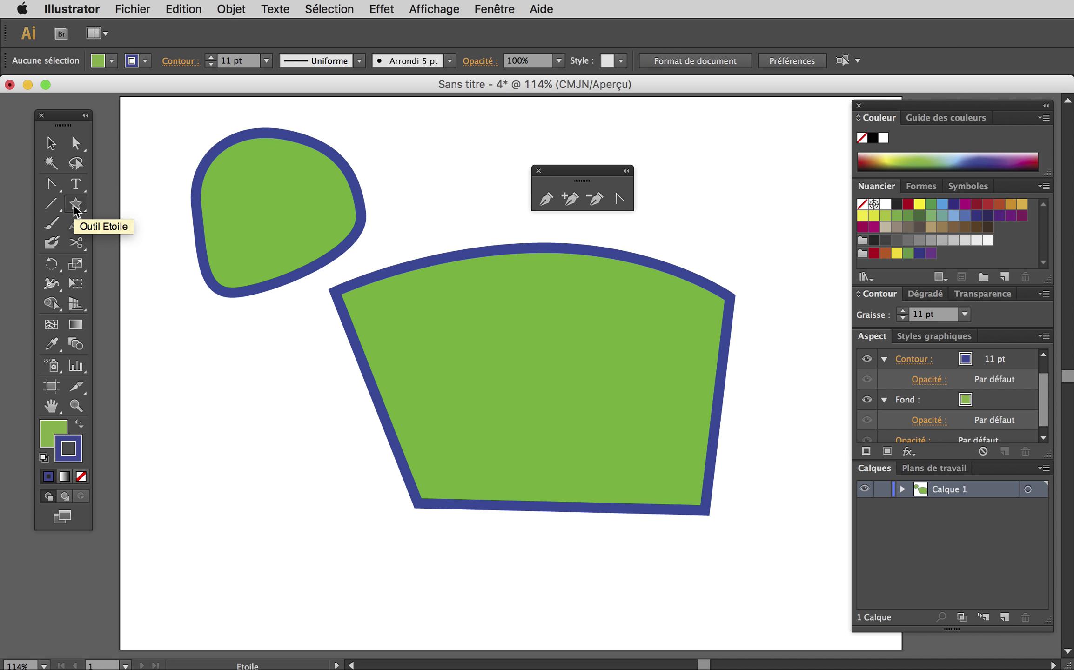
{"action": "left_click", "coordinate": [304, 425]}
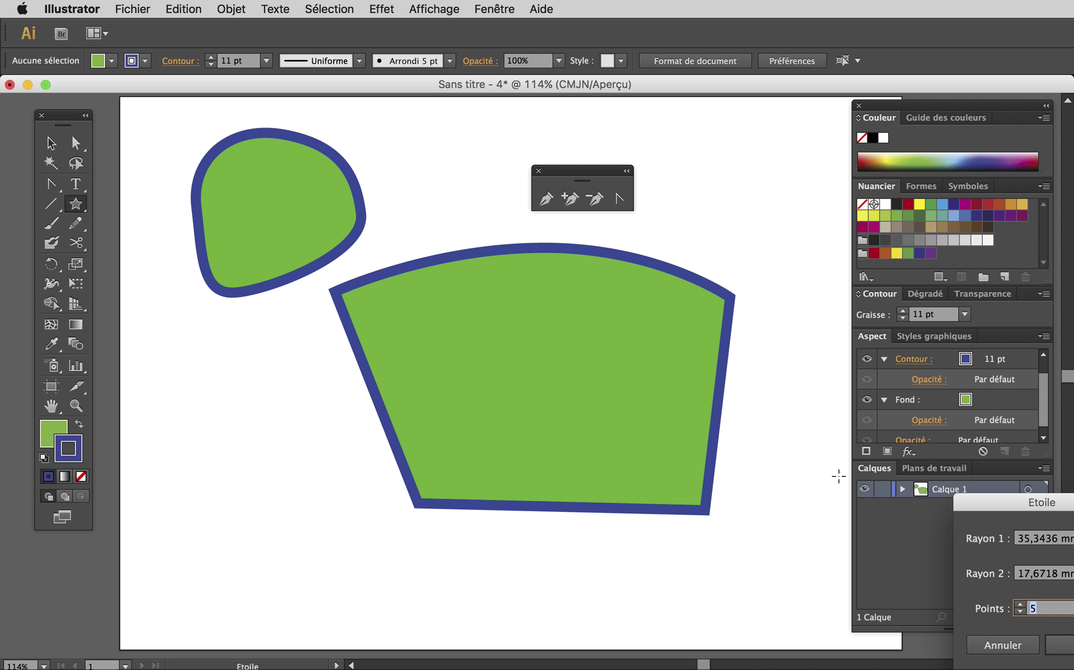
{"action": "left_click_drag", "start_coordinate": [1024, 499], "coordinate": [525, 387]}
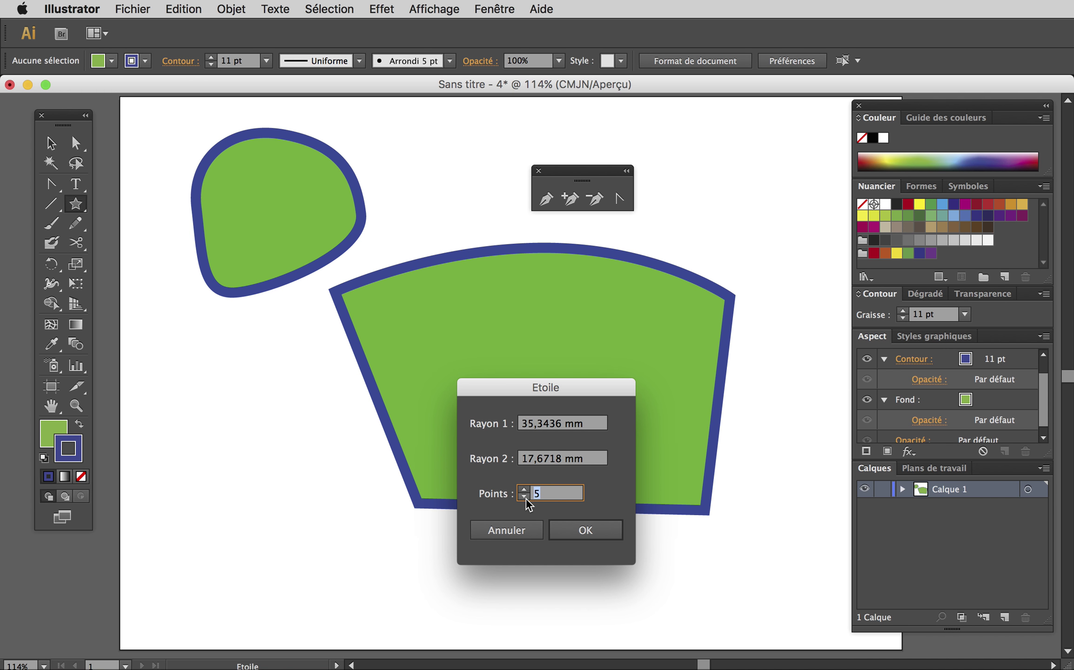
{"action": "type", "text": "8"}
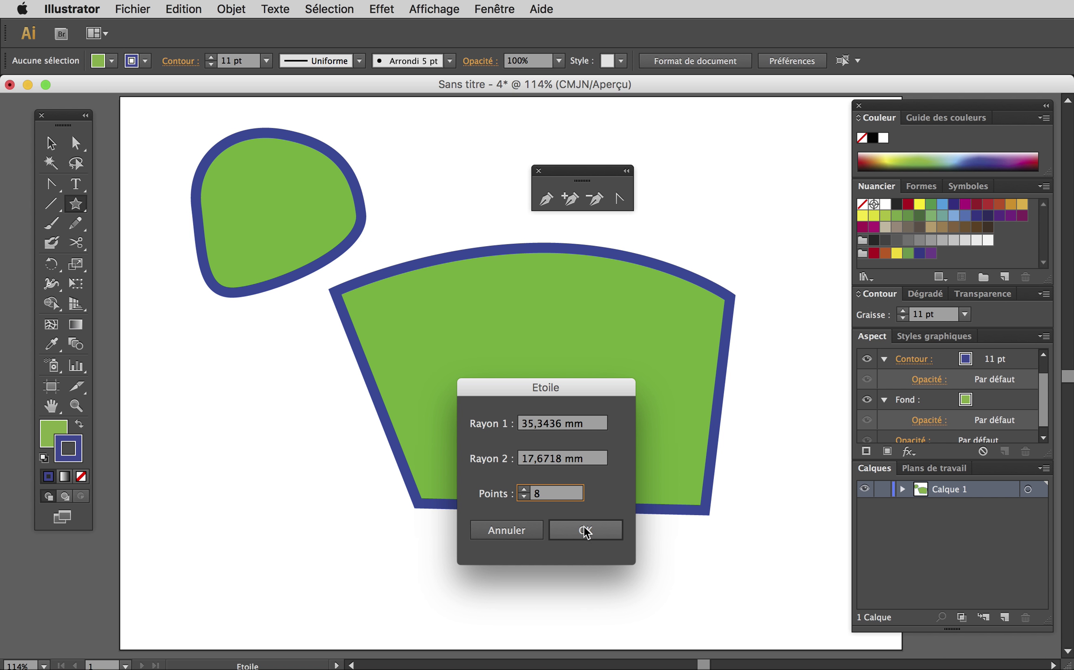
{"action": "left_click", "coordinate": [586, 532]}
{"action": "left_click", "coordinate": [51, 143]}
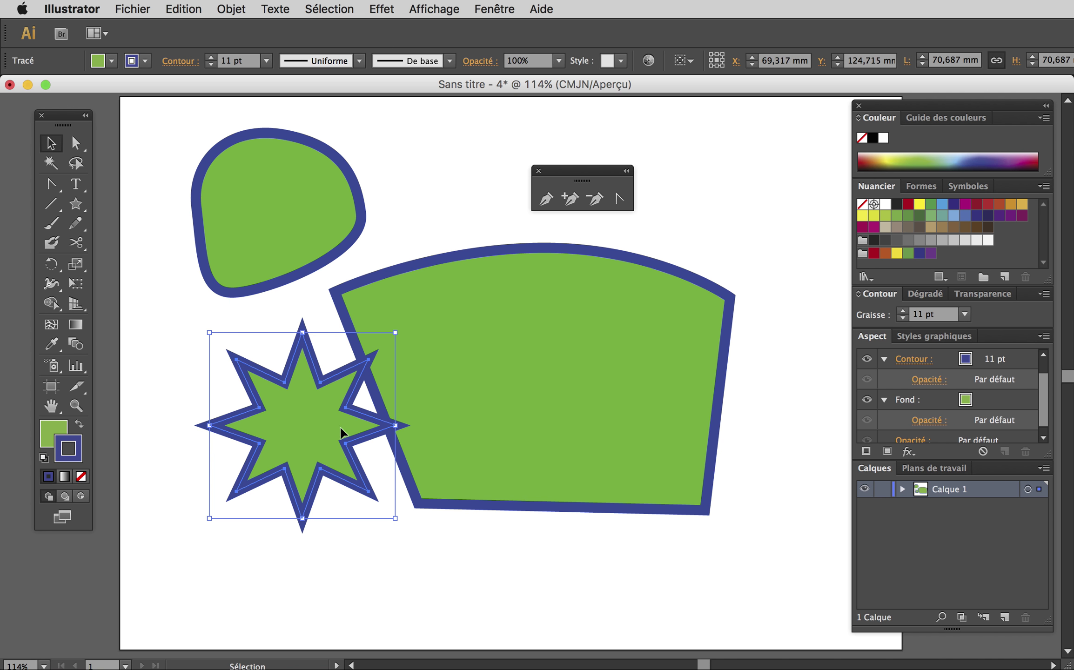
{"action": "left_click_drag", "start_coordinate": [340, 425], "coordinate": [308, 467]}
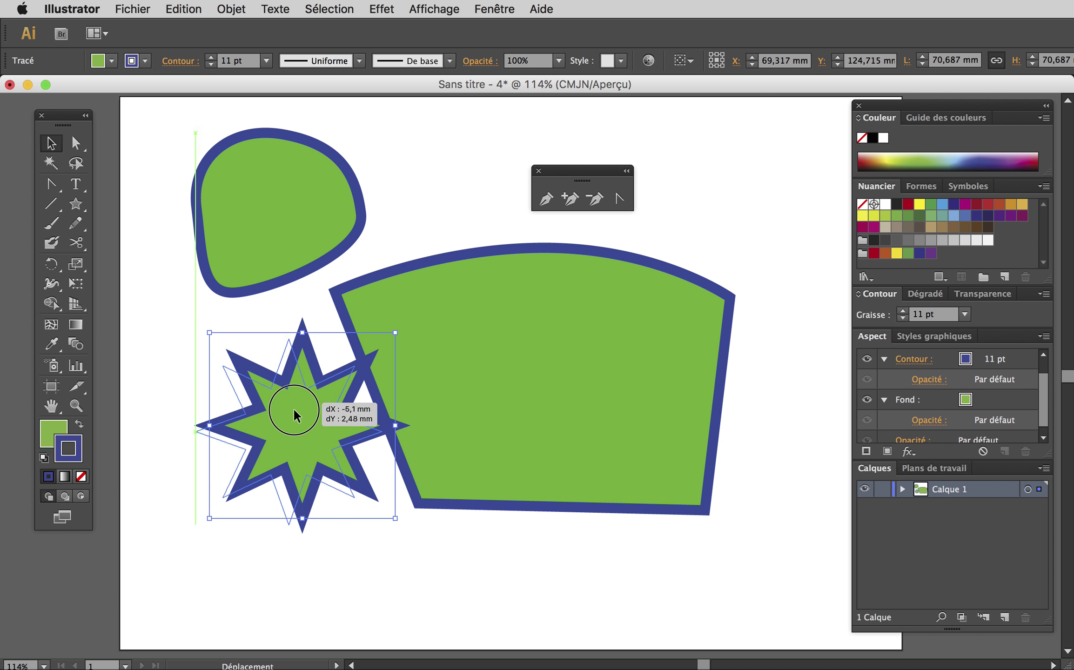
{"action": "left_click", "coordinate": [52, 405]}
{"action": "mouse_move", "coordinate": [534, 336]}
{"action": "left_mouse_down"}
{"action": "mouse_move", "coordinate": [589, 366]}
{"action": "mouse_move", "coordinate": [544, 319]}
{"action": "mouse_move", "coordinate": [494, 348]}
{"action": "left_mouse_up"}
Zoom in and bend the star's upper-left point into a rounded lobe, then fit the artboard.
{"action": "left_click", "coordinate": [77, 406]}
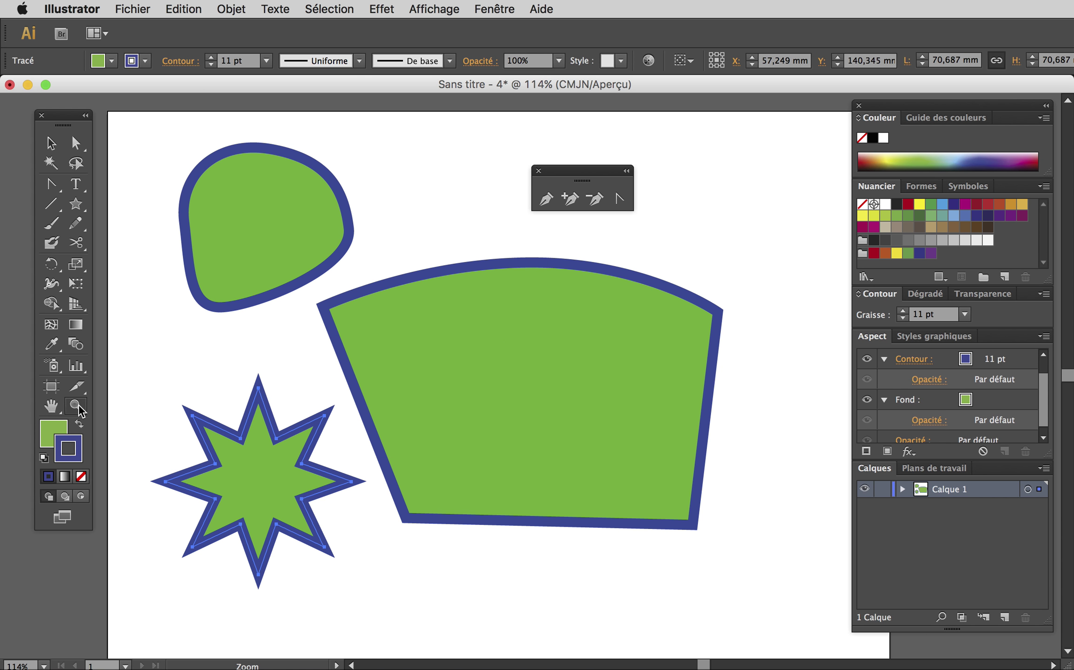
{"action": "left_click_drag", "start_coordinate": [154, 388], "coordinate": [231, 455]}
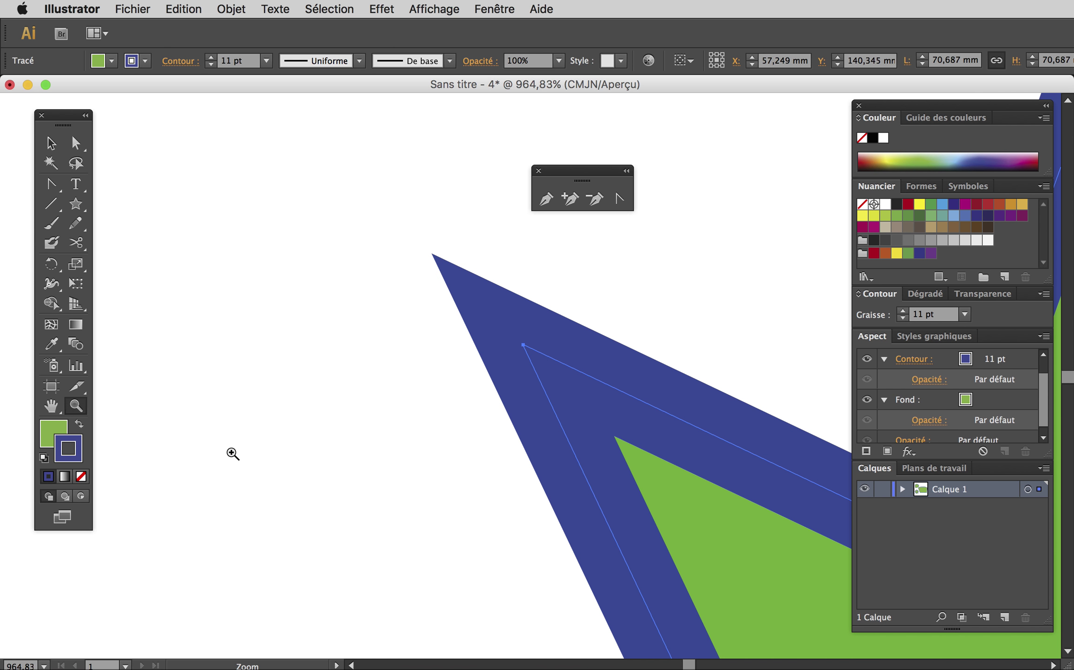
{"action": "left_click", "coordinate": [619, 199]}
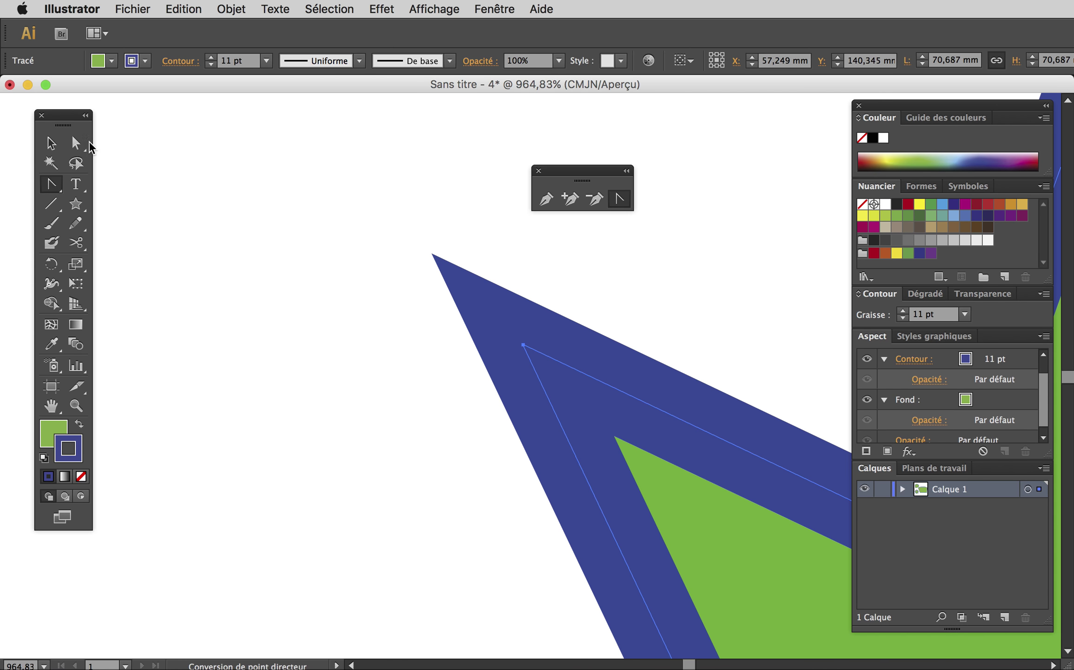
{"action": "left_click", "coordinate": [80, 145]}
{"action": "left_click", "coordinate": [348, 356]}
{"action": "mouse_move", "coordinate": [524, 345]}
{"action": "left_mouse_down"}
{"action": "mouse_move", "coordinate": [491, 370]}
{"action": "mouse_move", "coordinate": [520, 329]}
{"action": "mouse_move", "coordinate": [476, 336]}
{"action": "mouse_move", "coordinate": [638, 270]}
{"action": "left_mouse_up"}
{"action": "left_click", "coordinate": [619, 198]}
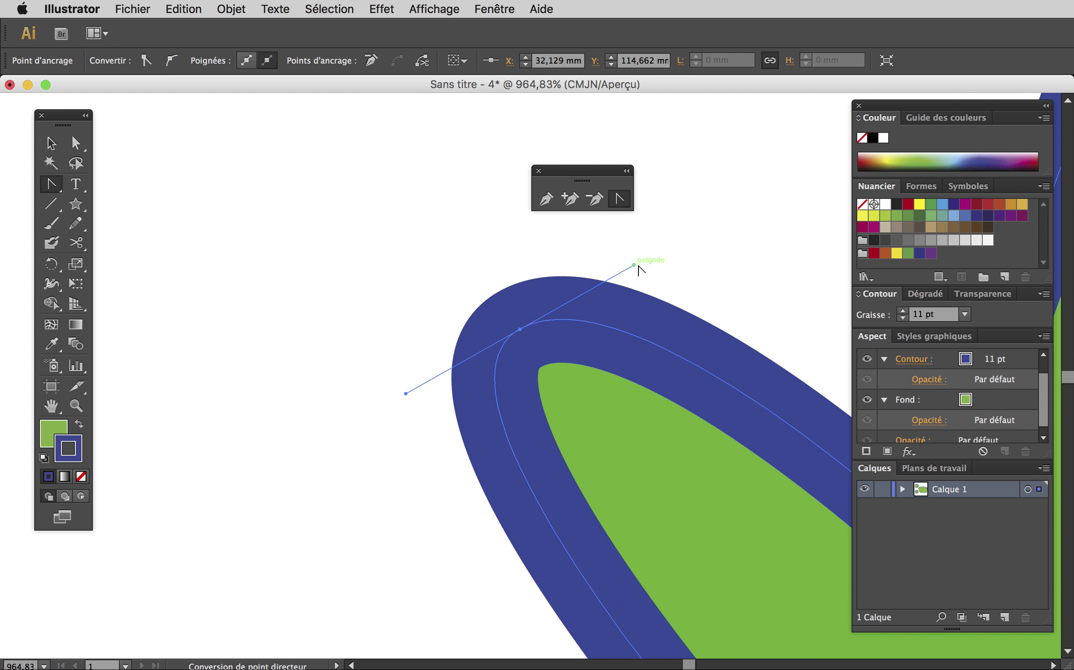
{"action": "double_click", "coordinate": [51, 406]}
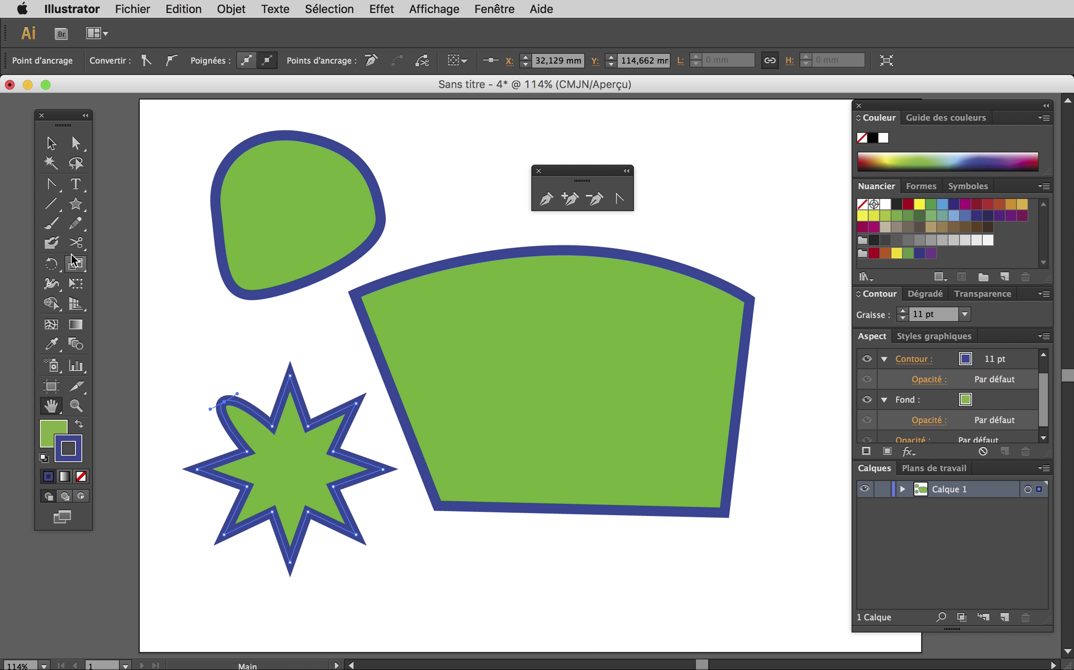
{"action": "left_click", "coordinate": [51, 143]}
{"action": "left_click", "coordinate": [224, 401]}
Set the star's fill to None and move it over the arched shape's bottom edge.
{"action": "left_click", "coordinate": [204, 282]}
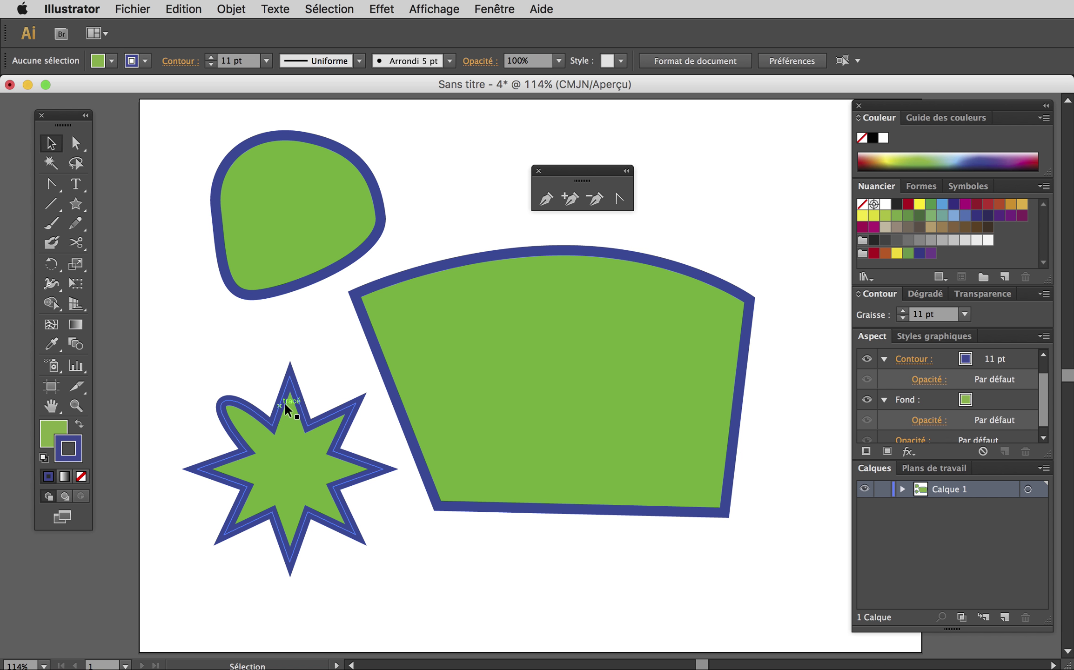
{"action": "left_click", "coordinate": [299, 405]}
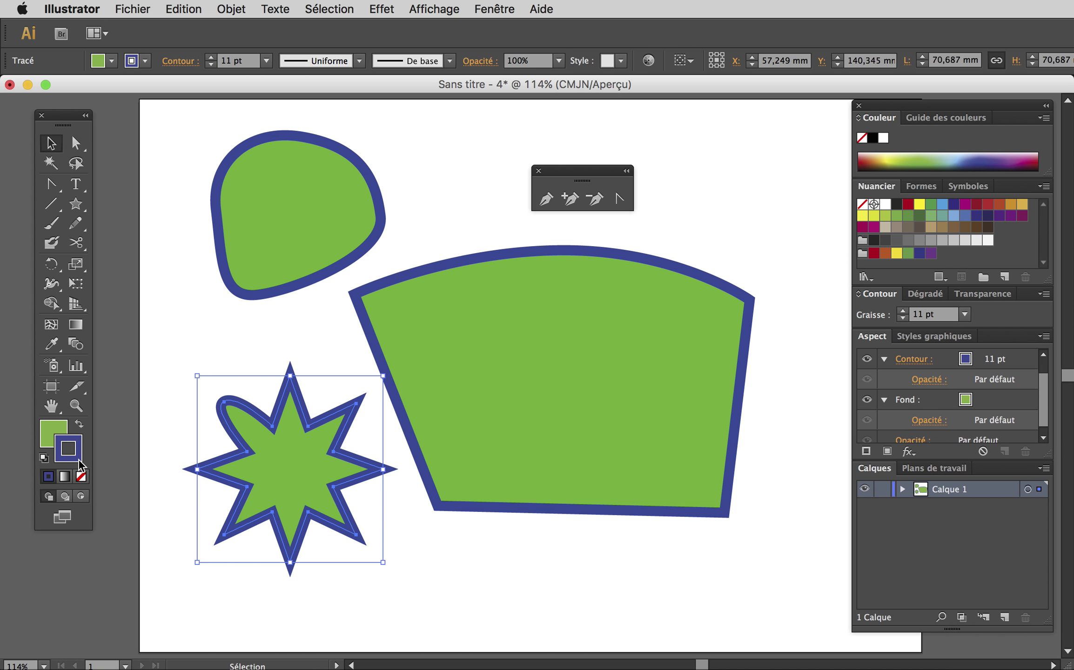
{"action": "left_click", "coordinate": [53, 432]}
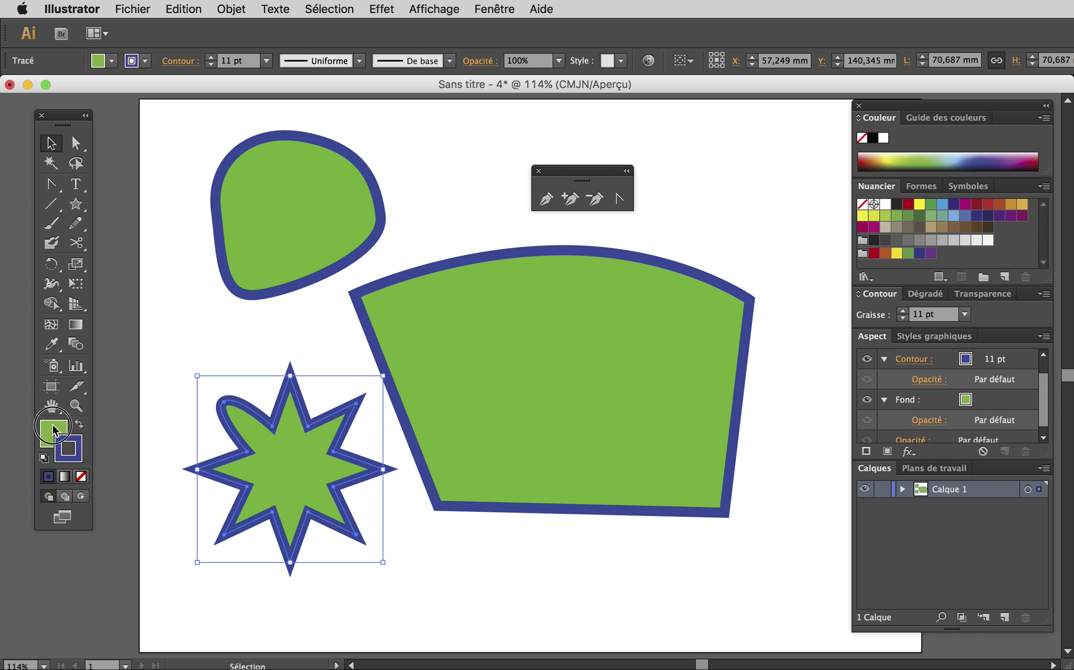
{"action": "left_click", "coordinate": [81, 477]}
{"action": "left_click_drag", "start_coordinate": [255, 419], "coordinate": [563, 421]}
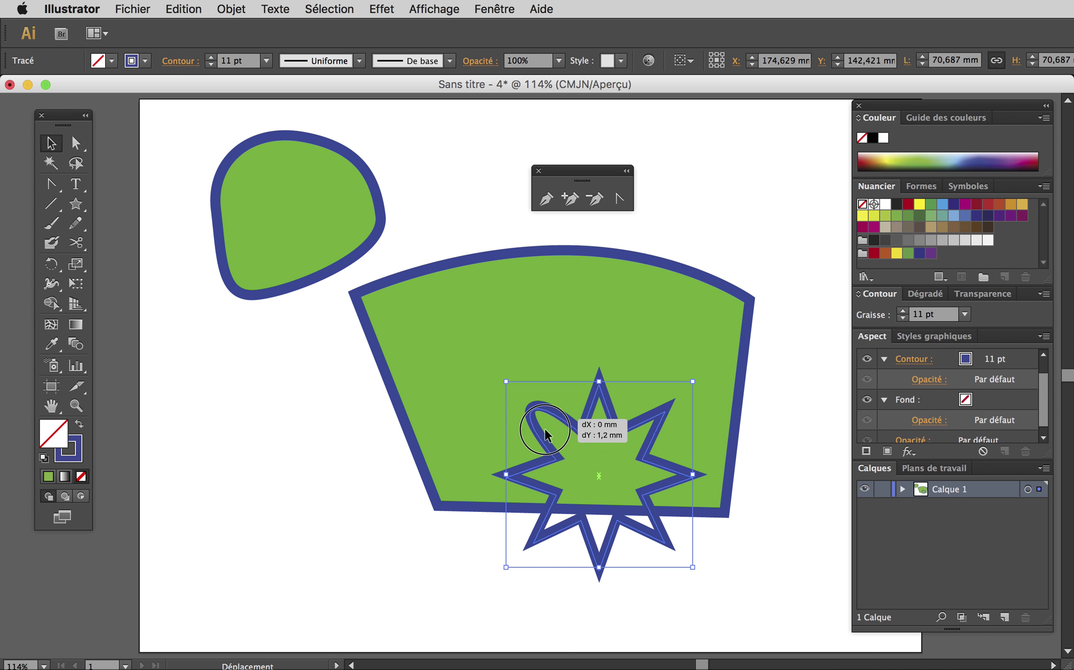
{"action": "left_click_drag", "start_coordinate": [563, 421], "coordinate": [508, 451]}
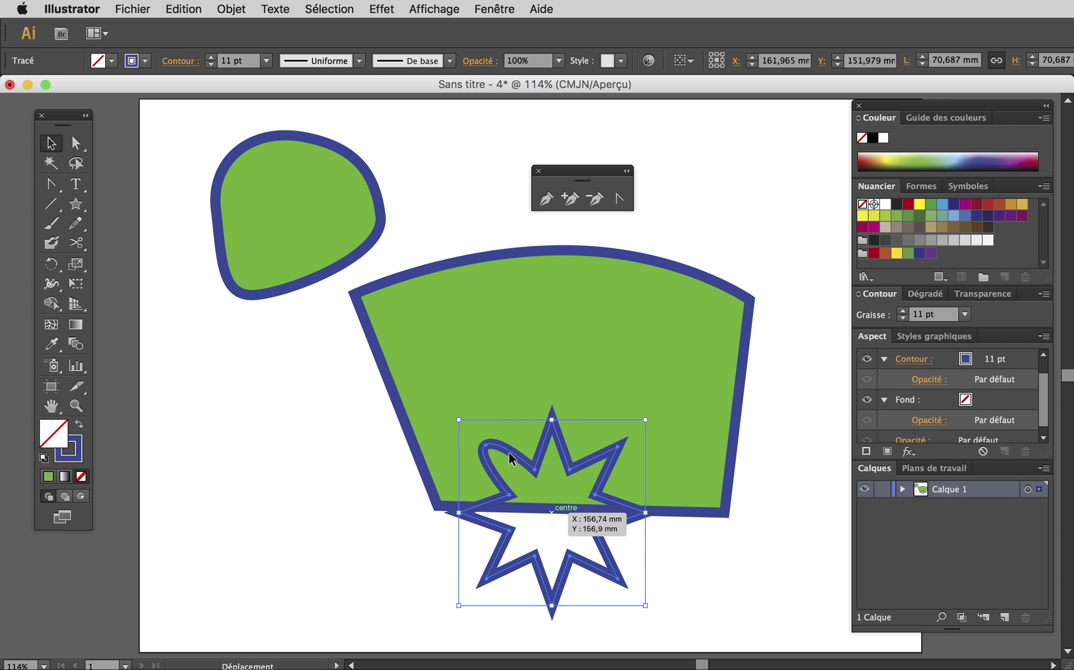
{"action": "left_click", "coordinate": [218, 370]}
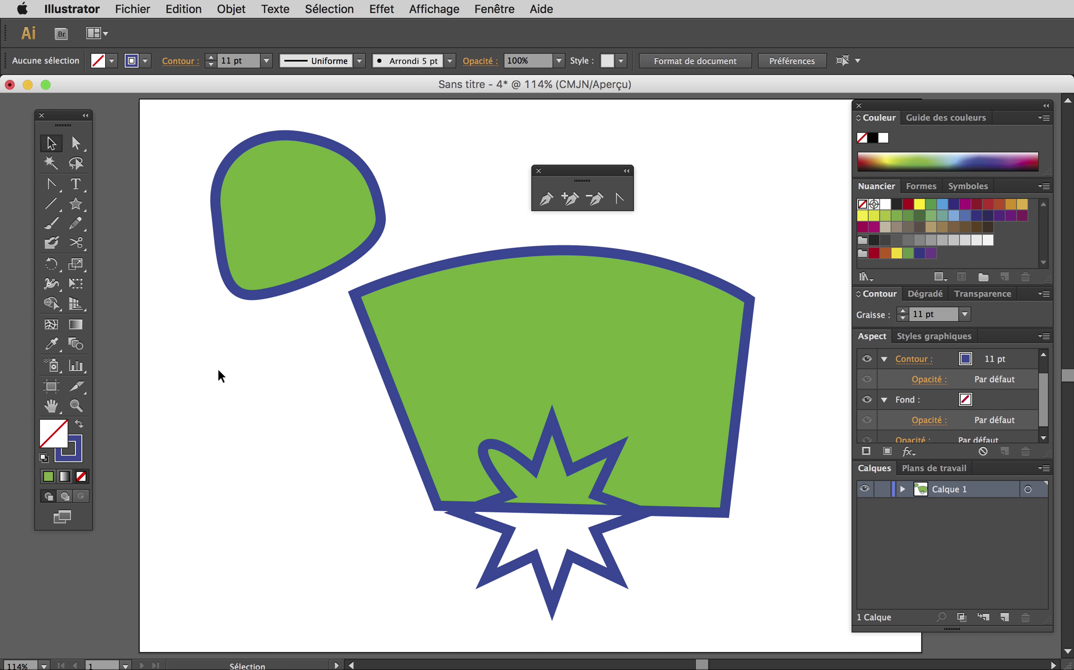
Type LOGO in a text frame at the artboard's left and set it to 72 pt.
{"action": "left_click", "coordinate": [77, 186]}
{"action": "mouse_move", "coordinate": [189, 401]}
{"action": "left_mouse_down"}
{"action": "mouse_move", "coordinate": [217, 434]}
{"action": "mouse_move", "coordinate": [361, 530]}
{"action": "left_mouse_up"}
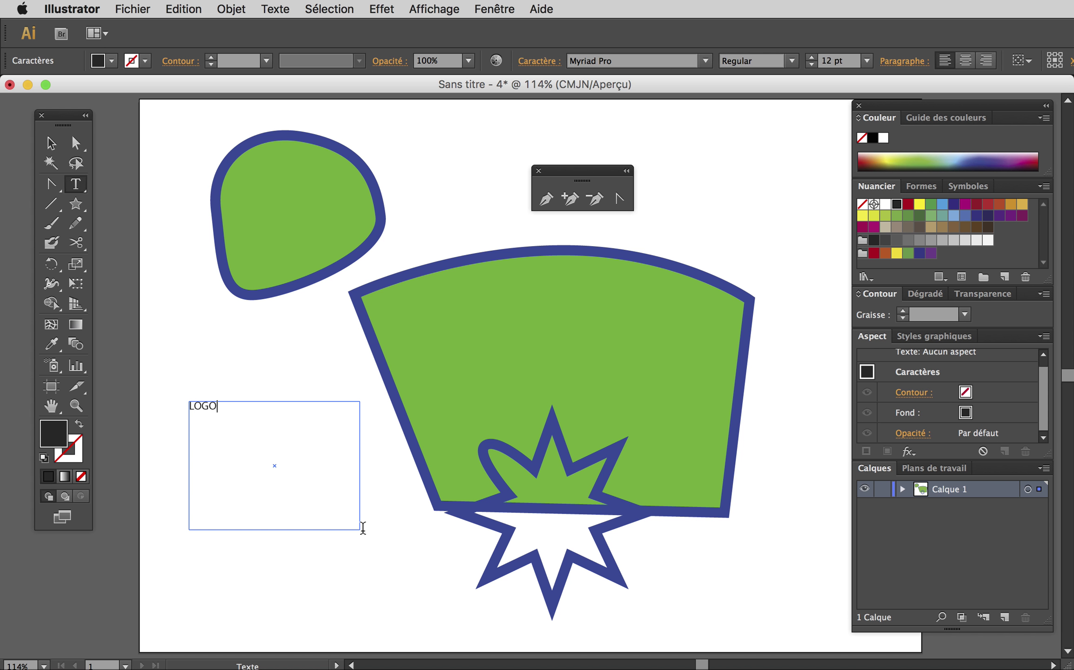
{"action": "left_click", "coordinate": [51, 143]}
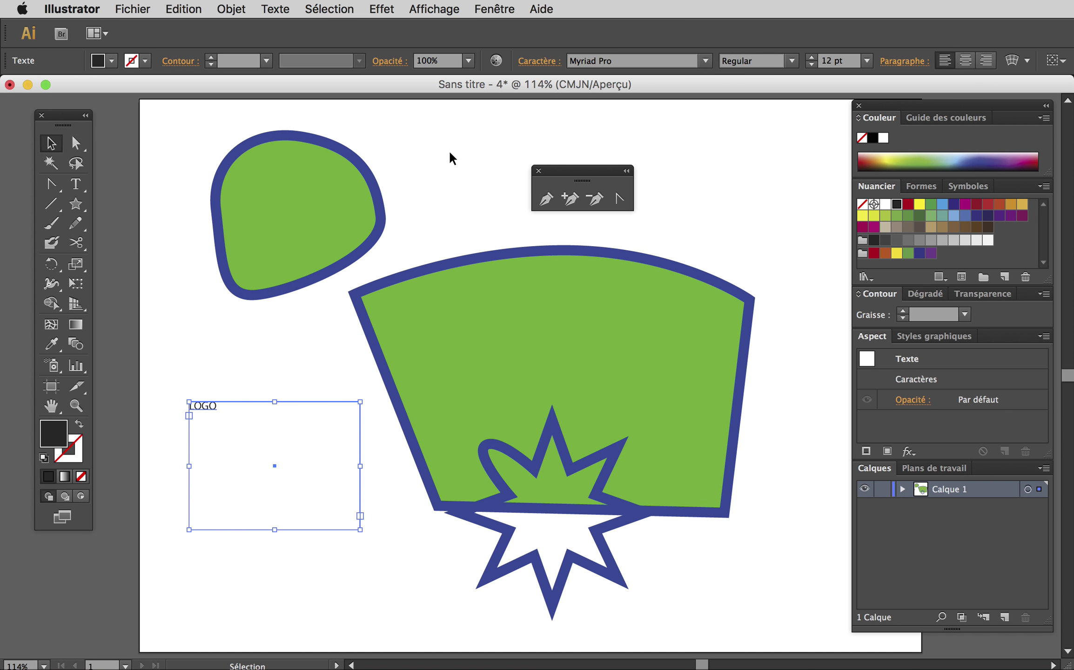
{"action": "key", "text": "ctrl+t"}
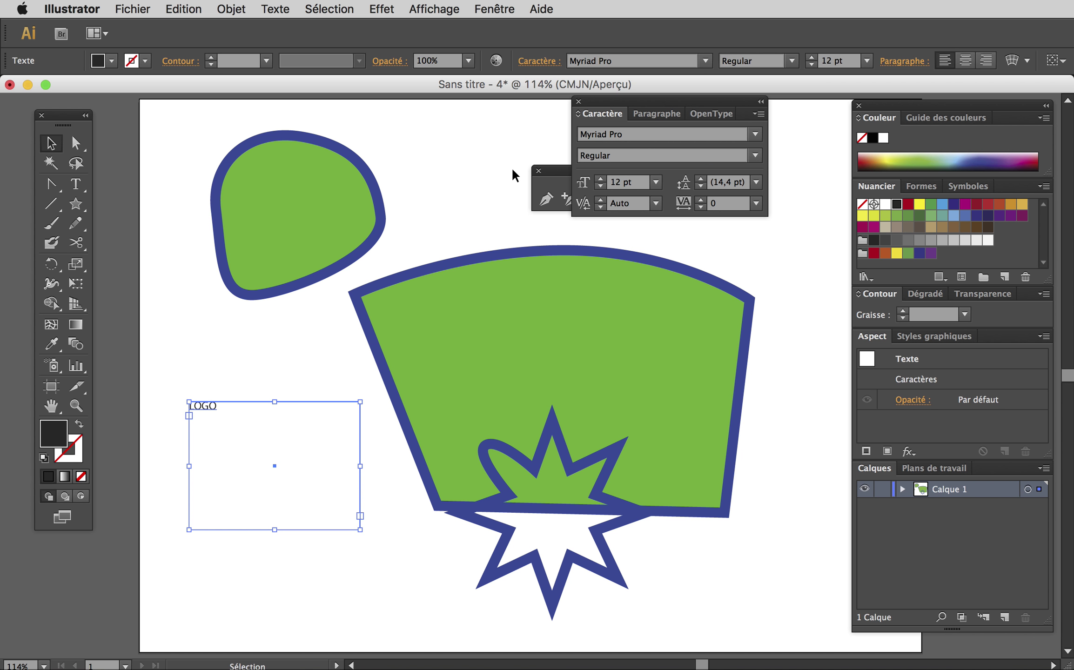
{"action": "left_click", "coordinate": [661, 181]}
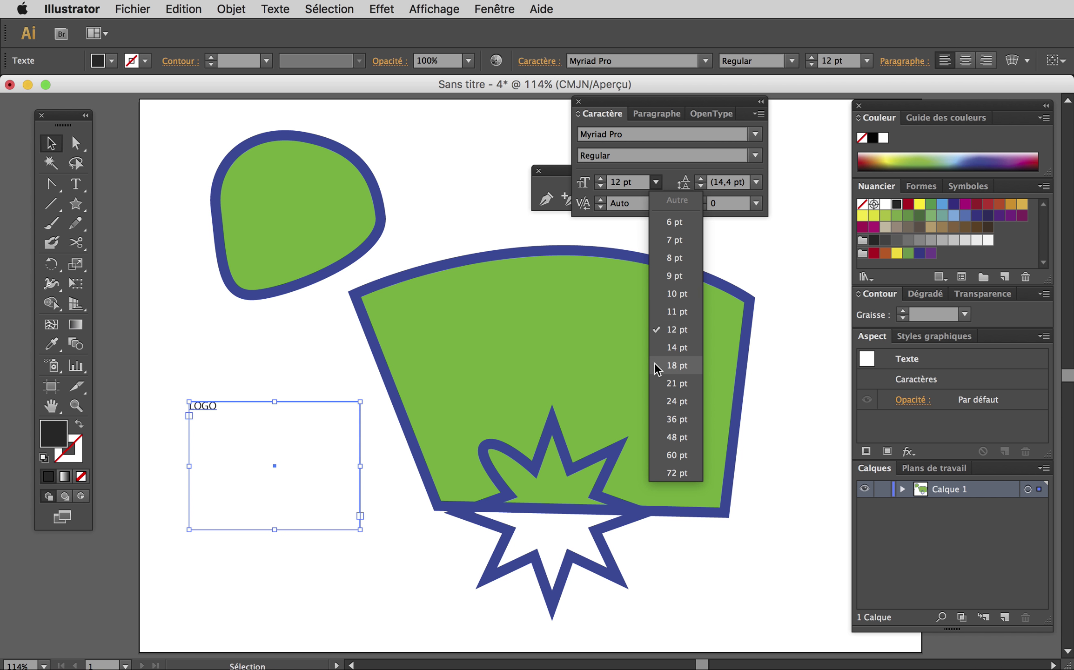
{"action": "left_click", "coordinate": [677, 405]}
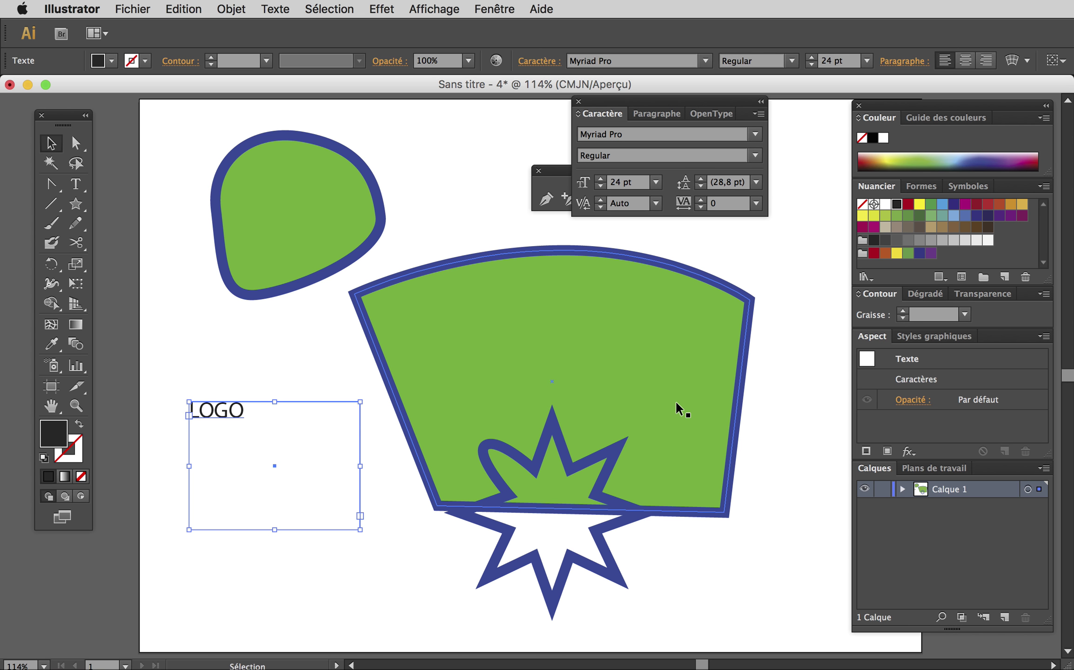
{"action": "left_click", "coordinate": [656, 182]}
{"action": "left_click", "coordinate": [678, 473]}
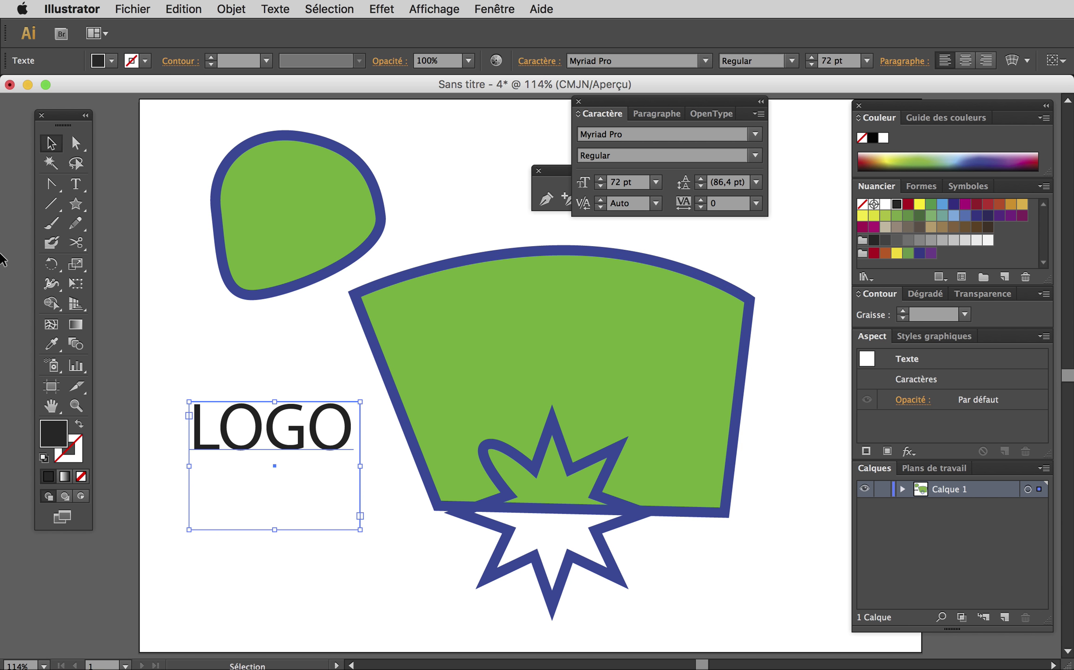
Convert LOGO to outlines, scale it up, and move it to the bottom-left.
{"action": "right_click", "coordinate": [269, 438]}
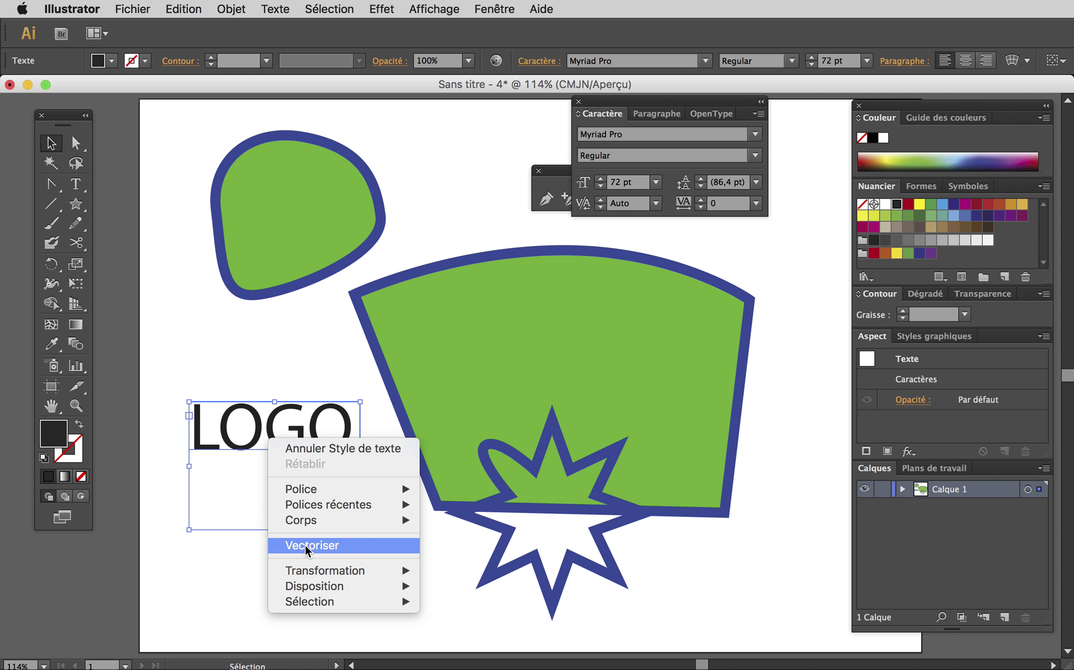
{"action": "left_click", "coordinate": [292, 546]}
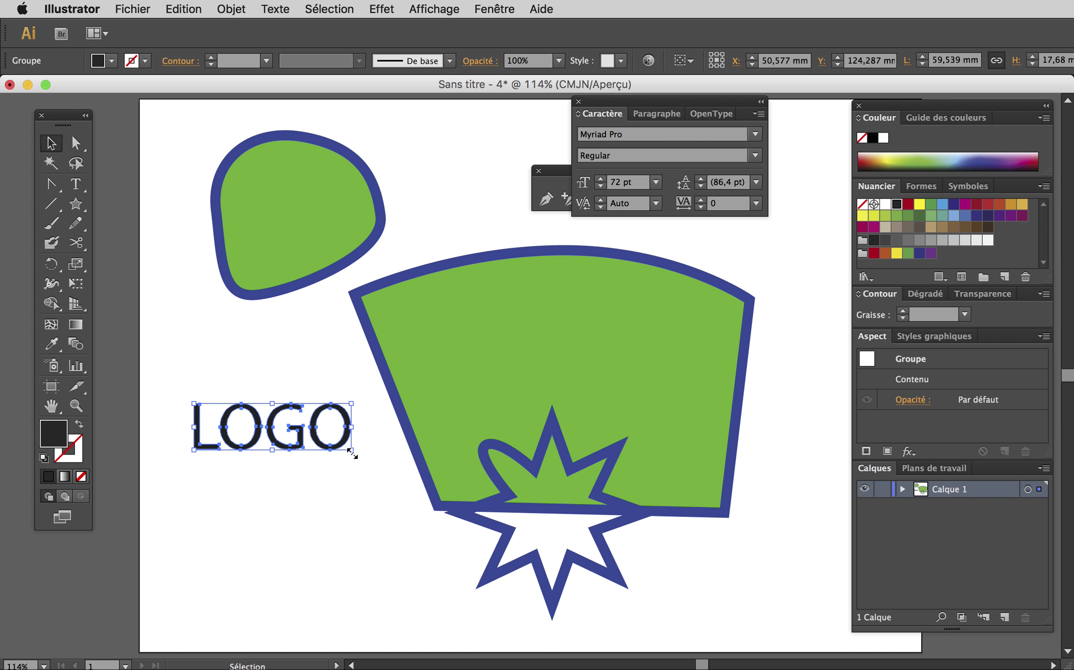
{"action": "left_click_drag", "start_coordinate": [351, 452], "coordinate": [491, 538]}
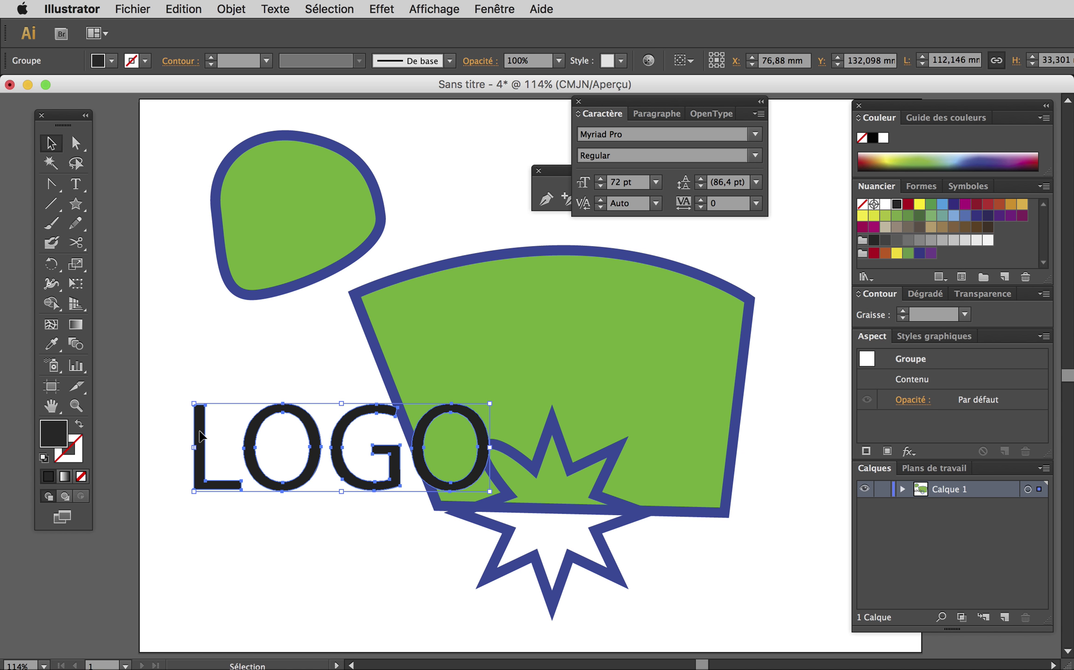
{"action": "left_click_drag", "start_coordinate": [199, 430], "coordinate": [186, 545]}
Copy the green fill and blue outline onto LOGO with the Eyedropper, thinning its stroke to 4 pt.
{"action": "key", "text": "i"}
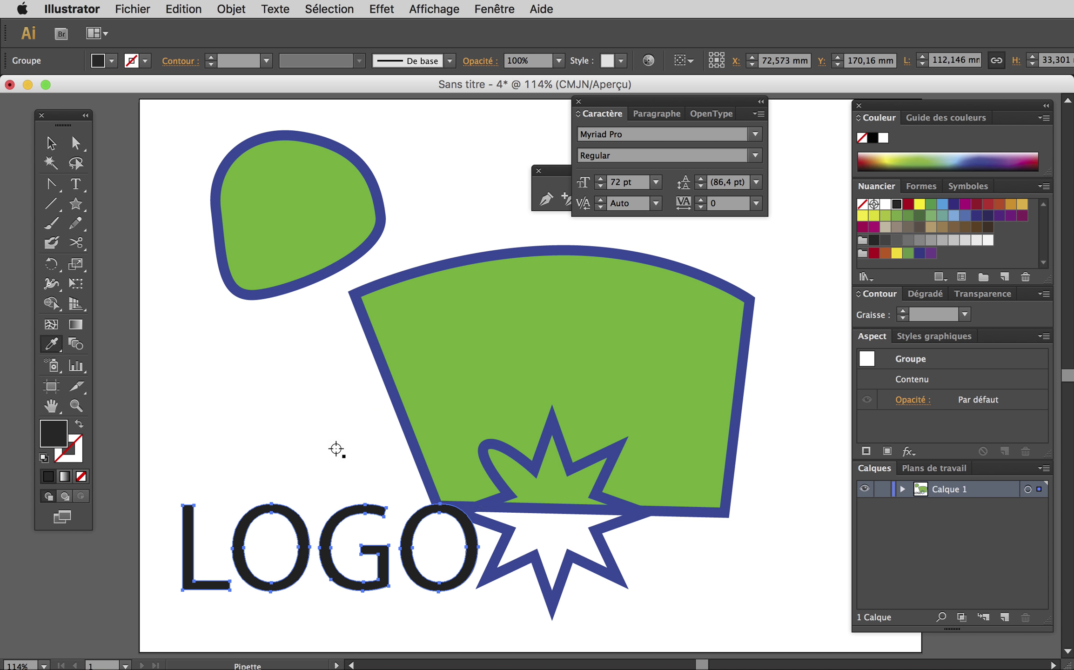
{"action": "left_click", "coordinate": [541, 313]}
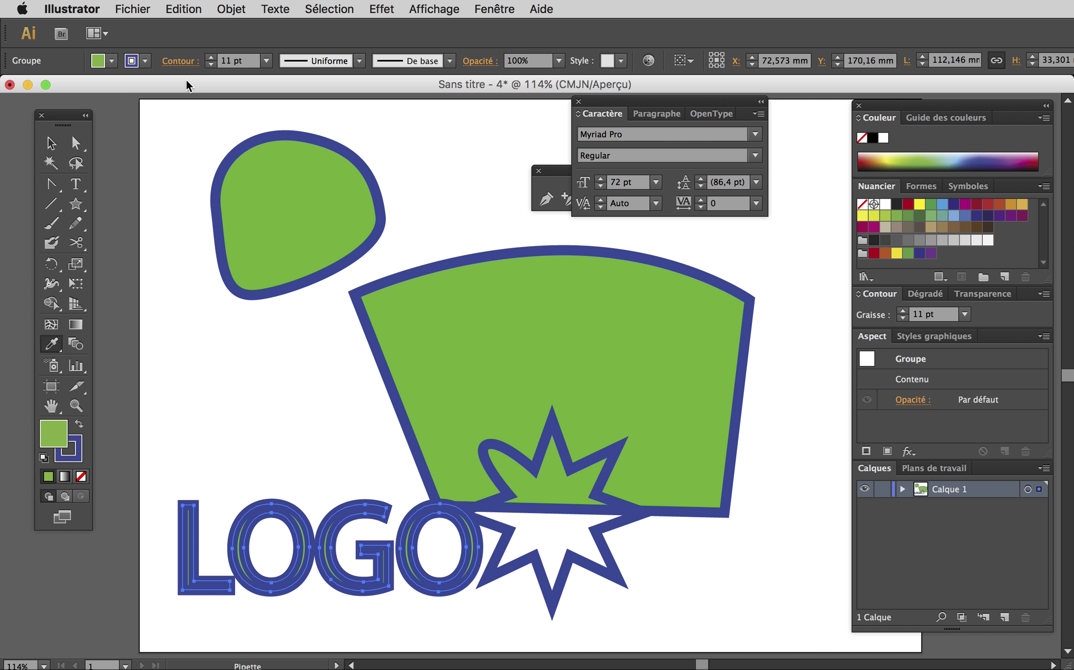
{"action": "left_click", "coordinate": [211, 64]}
{"action": "left_click", "coordinate": [211, 64]}
{"action": "left_click", "coordinate": [211, 63]}
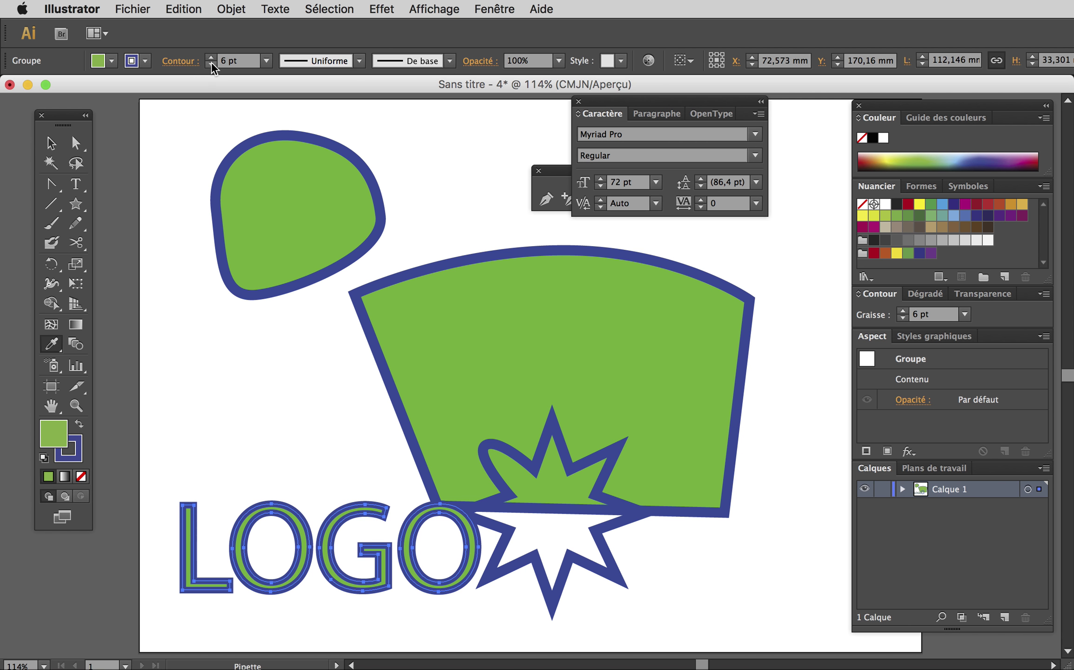
{"action": "left_click", "coordinate": [211, 63]}
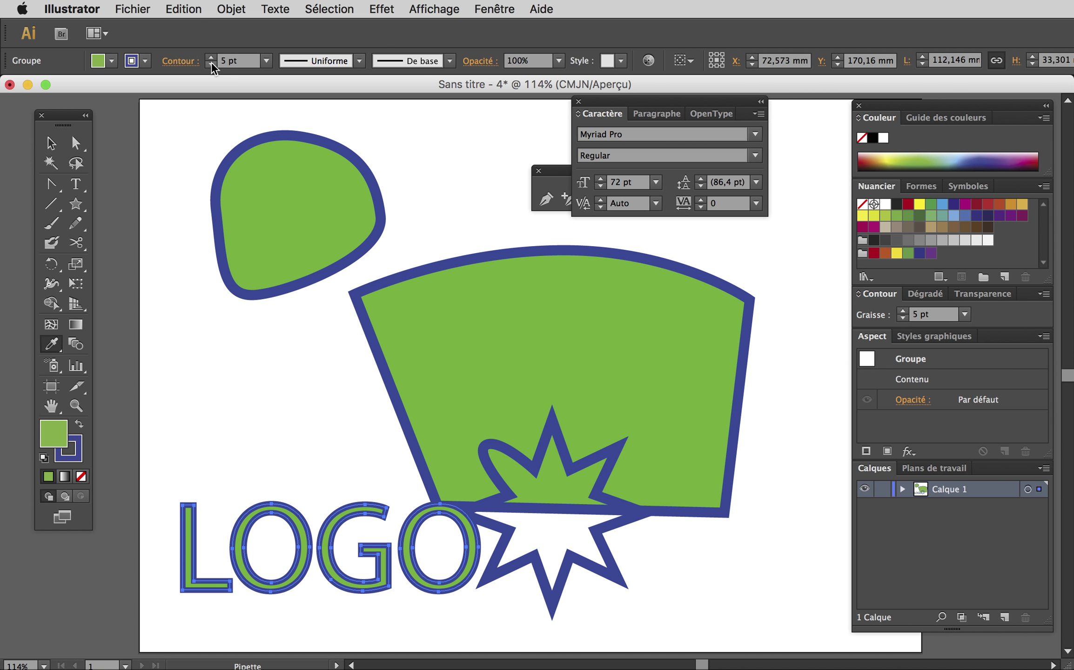
Rearrange the large green shape, move the star beneath the blob, and put LOGO at bottom centre.
{"action": "left_click", "coordinate": [50, 142]}
{"action": "left_click_drag", "start_coordinate": [544, 338], "coordinate": [659, 309]}
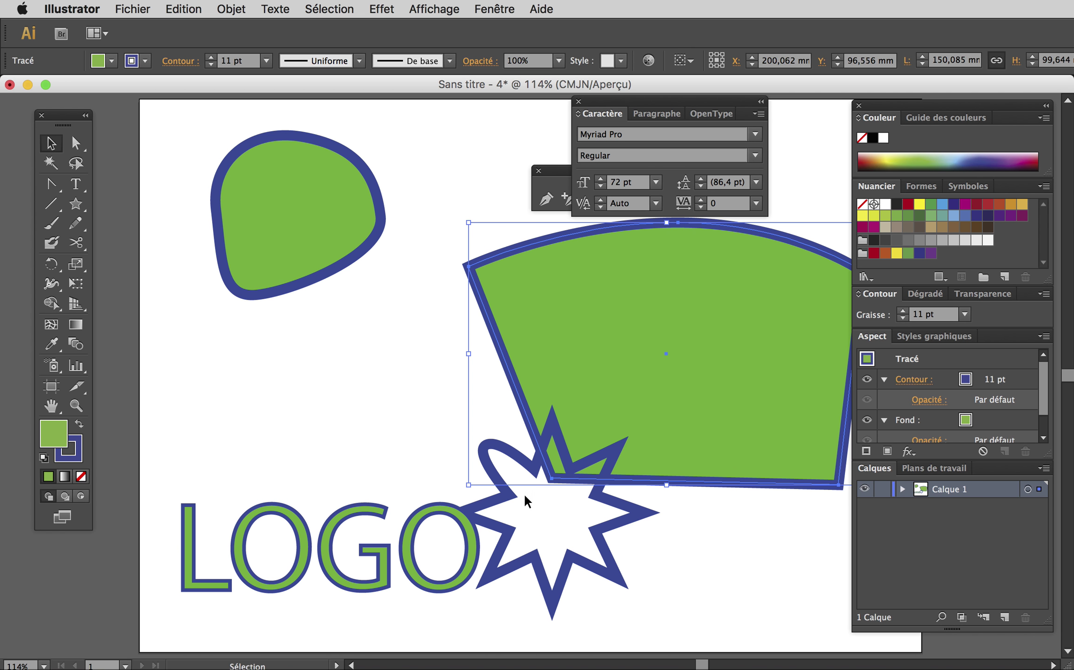
{"action": "left_click_drag", "start_coordinate": [492, 450], "coordinate": [303, 311]}
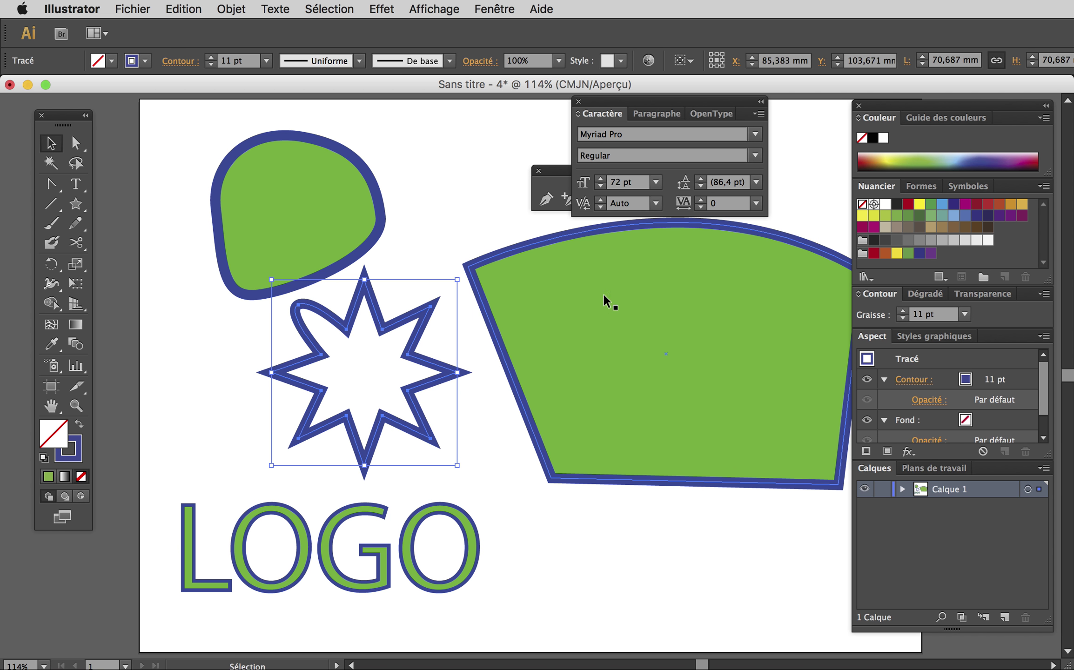
{"action": "left_click_drag", "start_coordinate": [604, 302], "coordinate": [621, 328]}
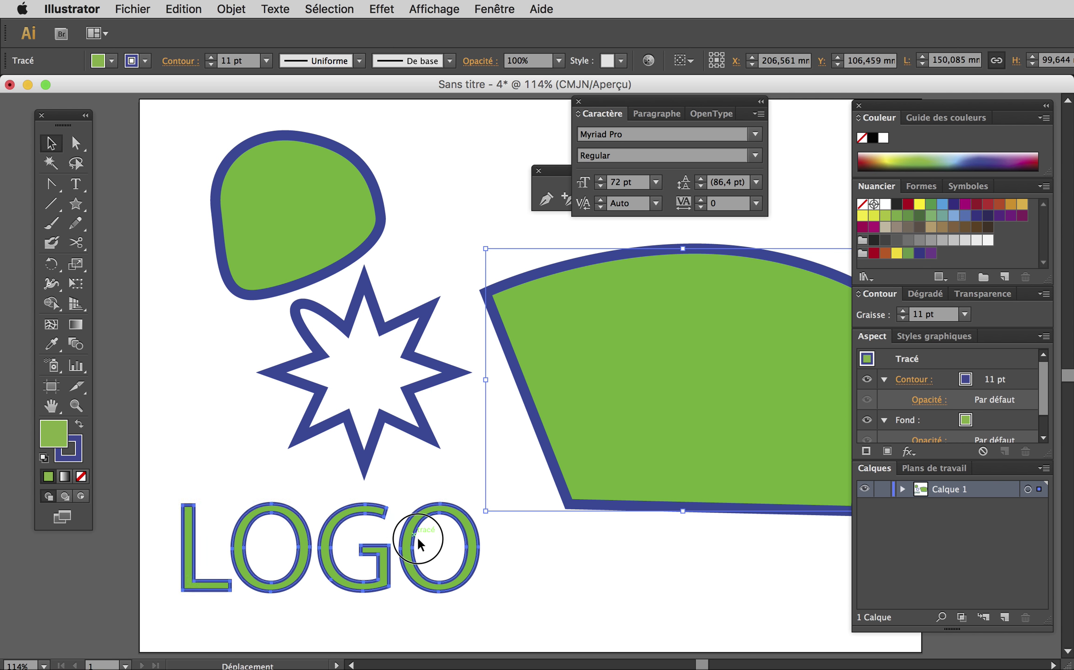
{"action": "left_click_drag", "start_coordinate": [417, 536], "coordinate": [633, 563]}
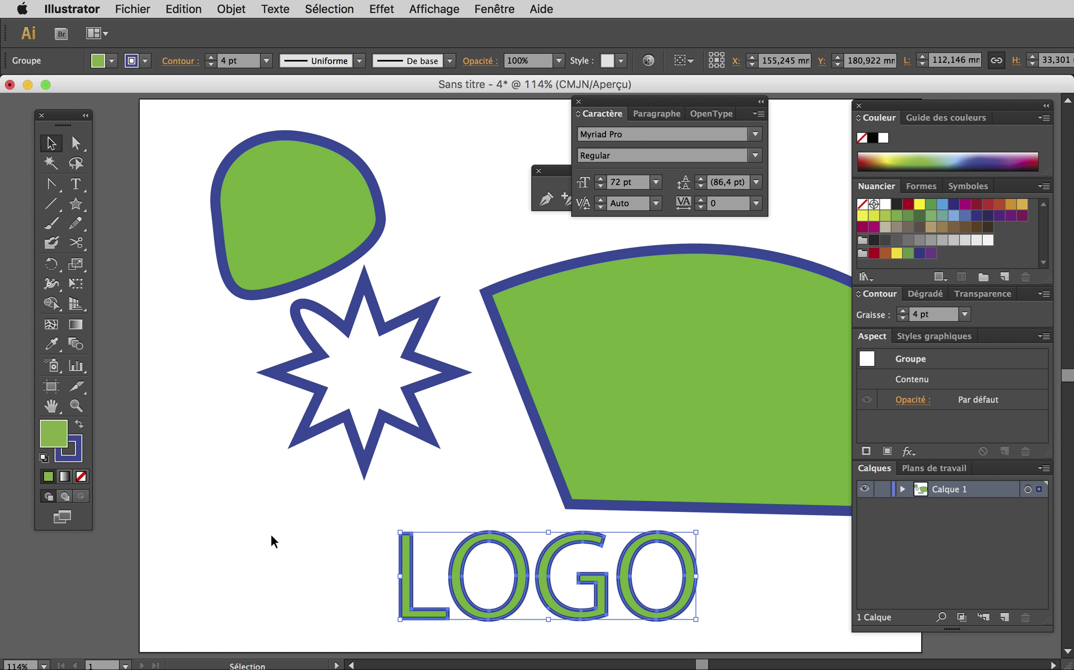